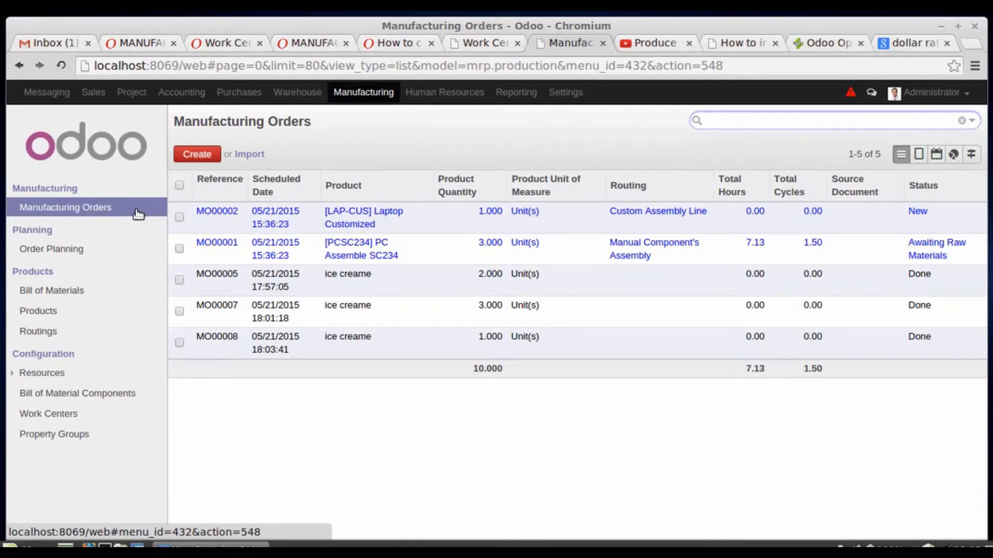
- Create a new manufacturing product named "laptop" and disable its Can be Purchased option
mouse_move(125, 156)
click(42, 313)
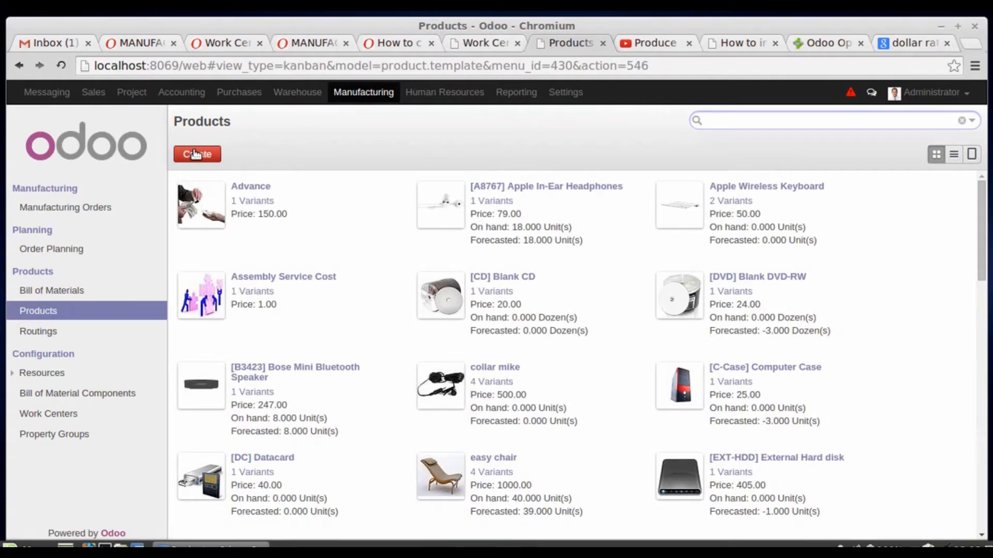
click(195, 154)
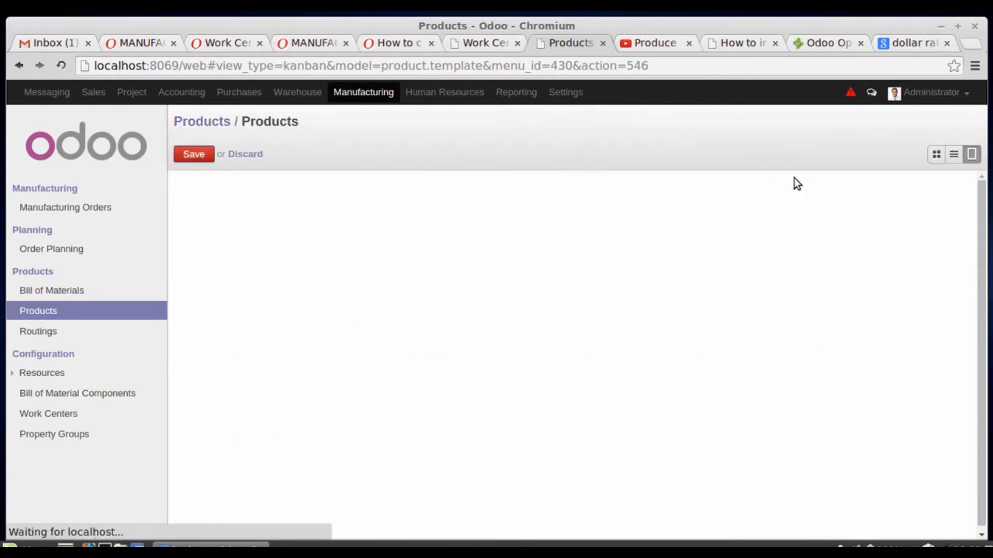
text(laptop)
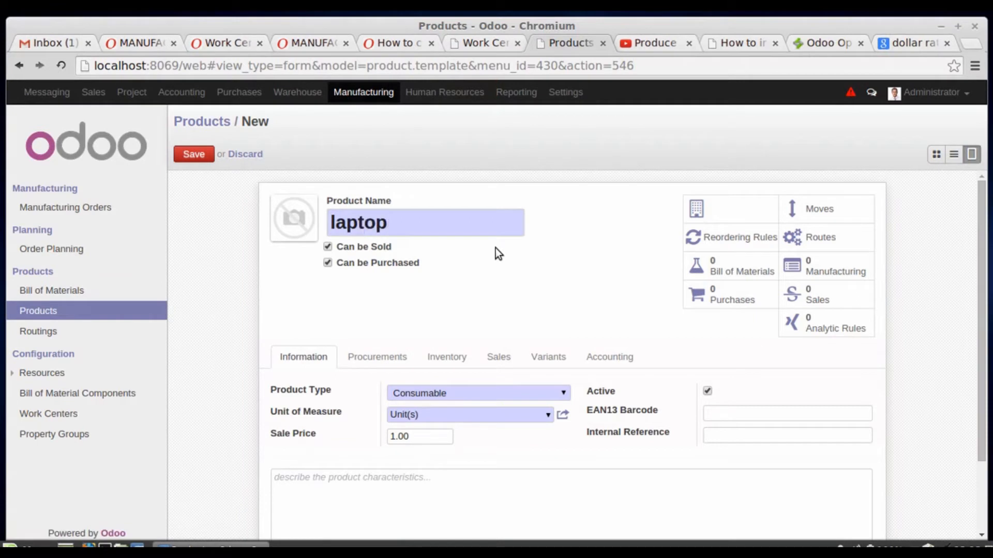
click(327, 262)
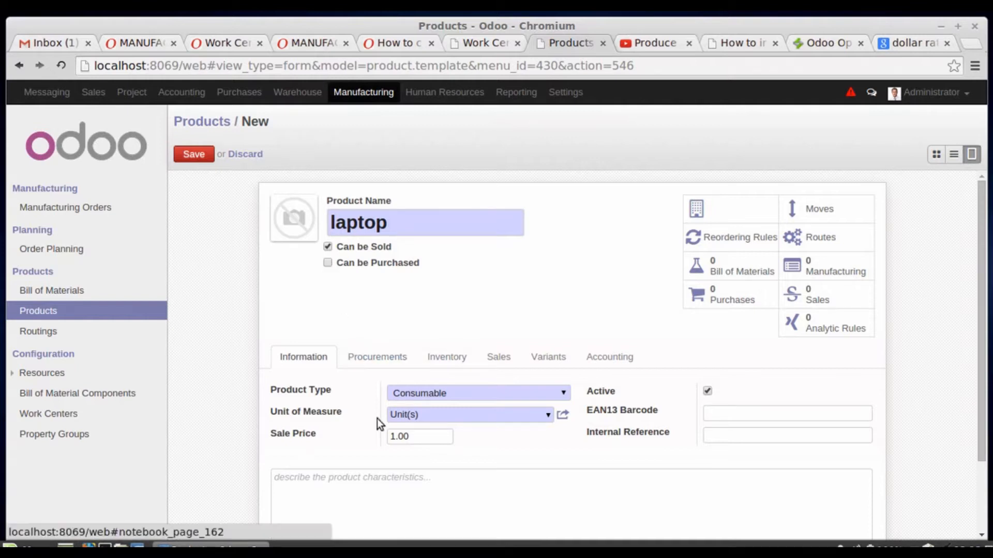
- Set the laptop's product type to Stockable Product and its sale price to 10000
click(456, 399)
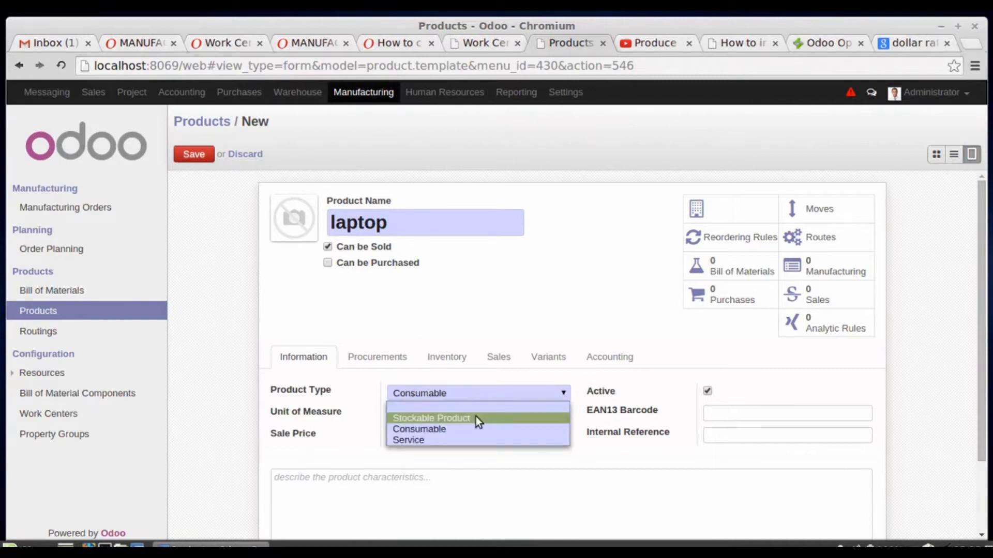
click(476, 418)
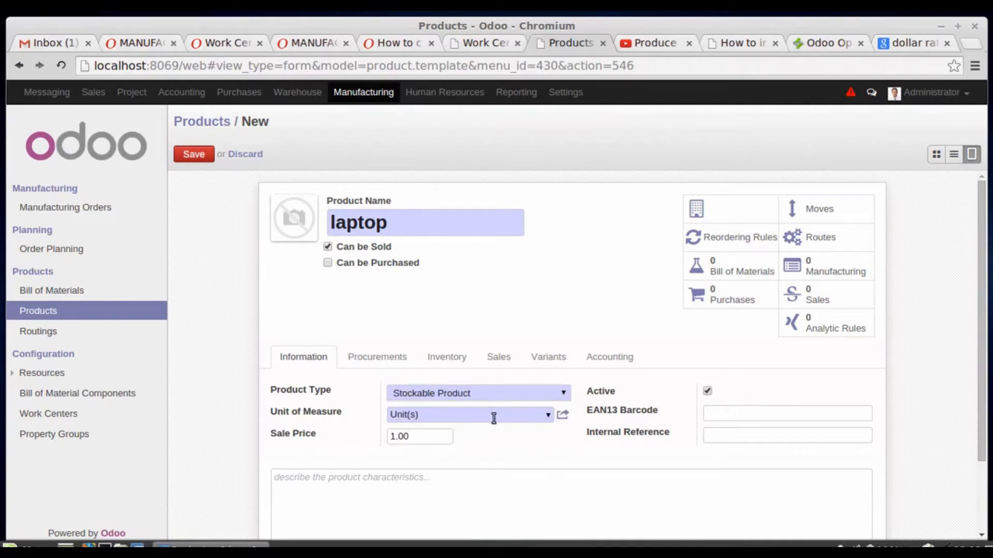
double_click(399, 439)
text(10000)
- Change the laptop's supply route from Buy to Manufacture and save the product
click(377, 356)
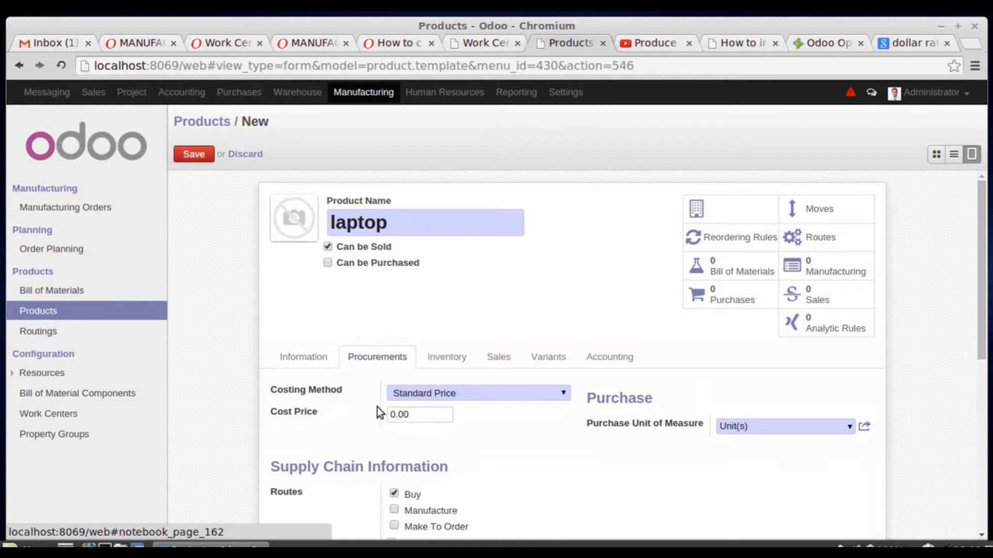
click(395, 511)
click(395, 494)
scroll(452, 500, down, 3)
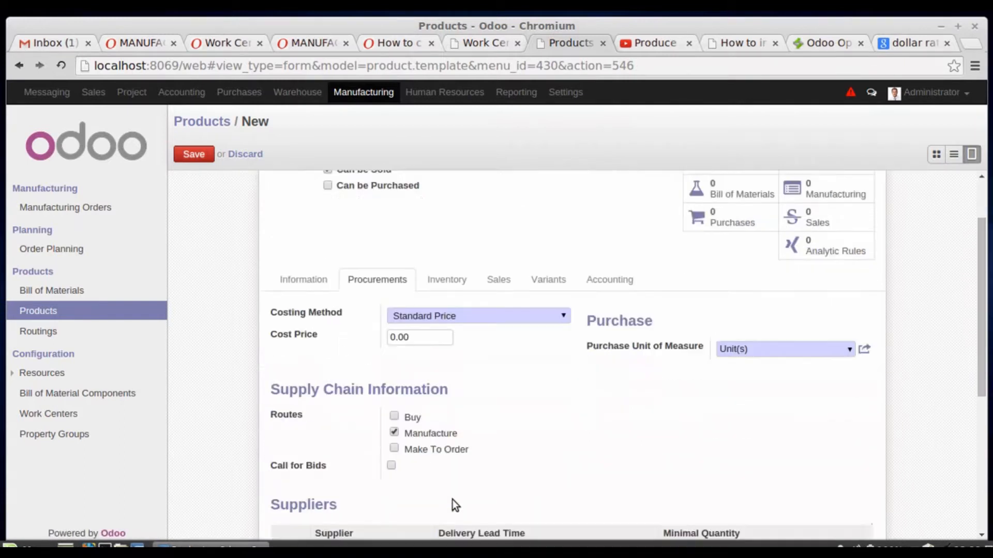
scroll(429, 473, down, 6)
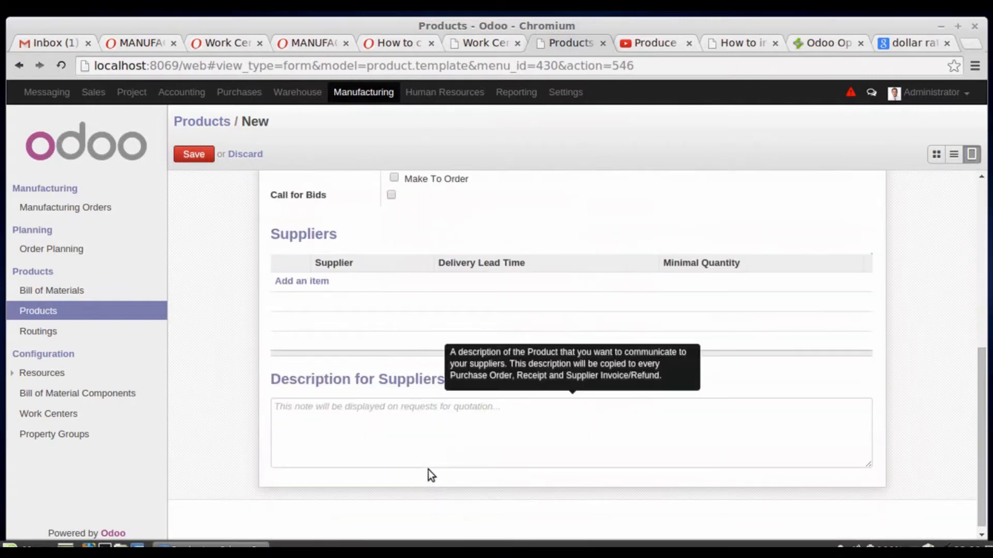
scroll(429, 472, up, 8)
scroll(430, 470, up, 1)
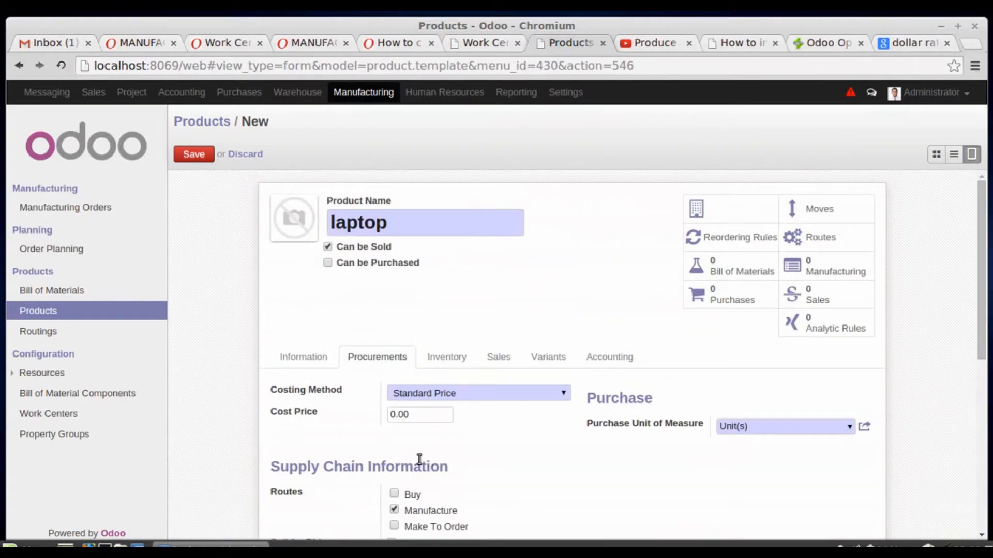
click(448, 362)
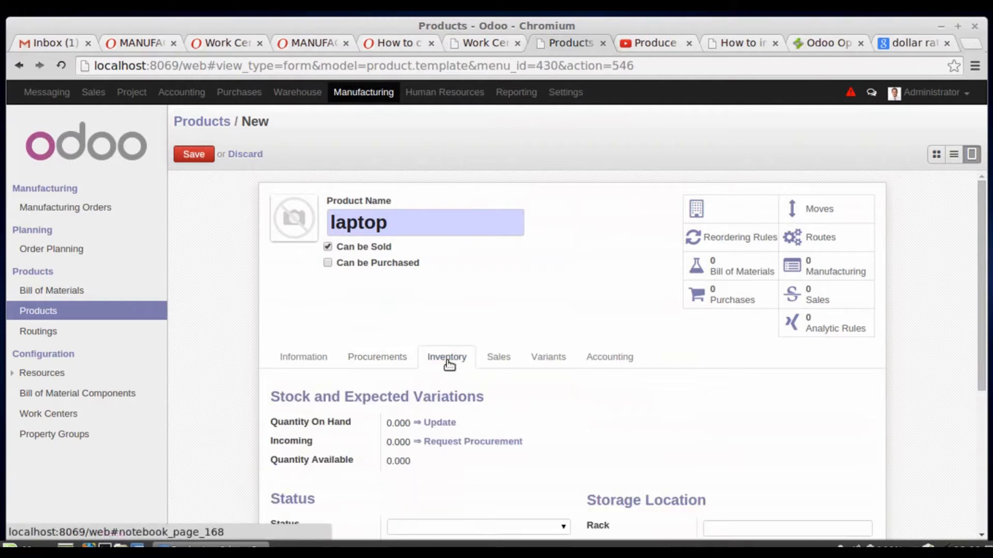
click(497, 365)
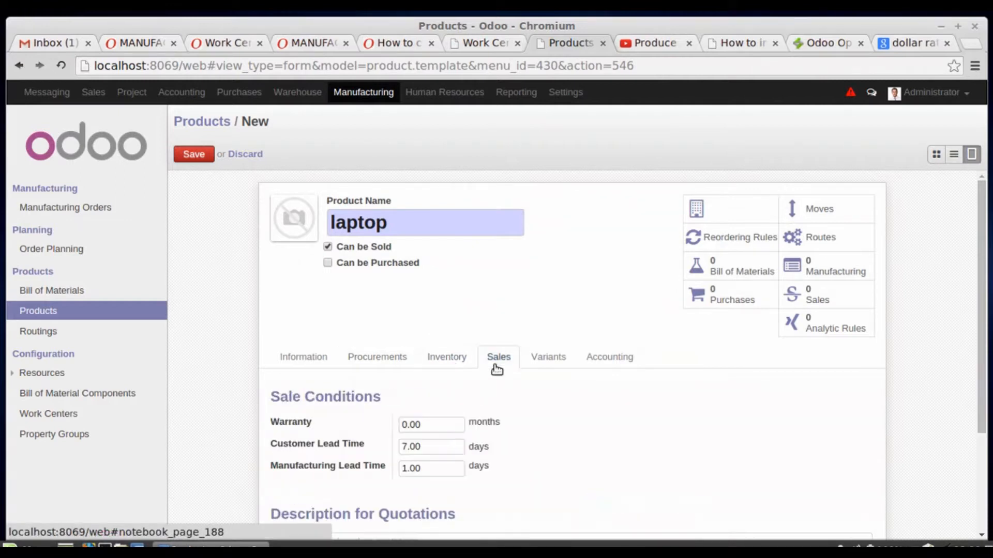
click(208, 154)
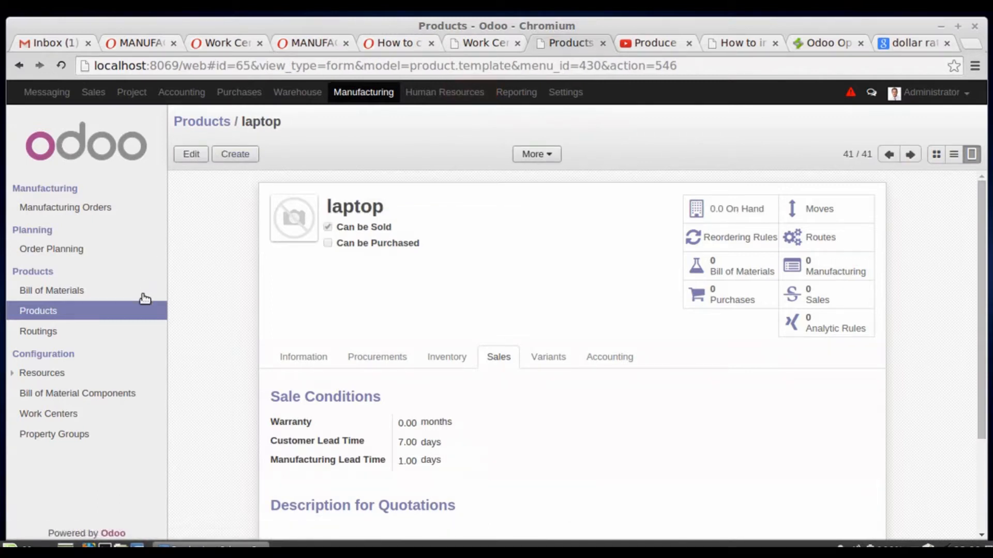
- Start a new product record named "mouse"
click(145, 321)
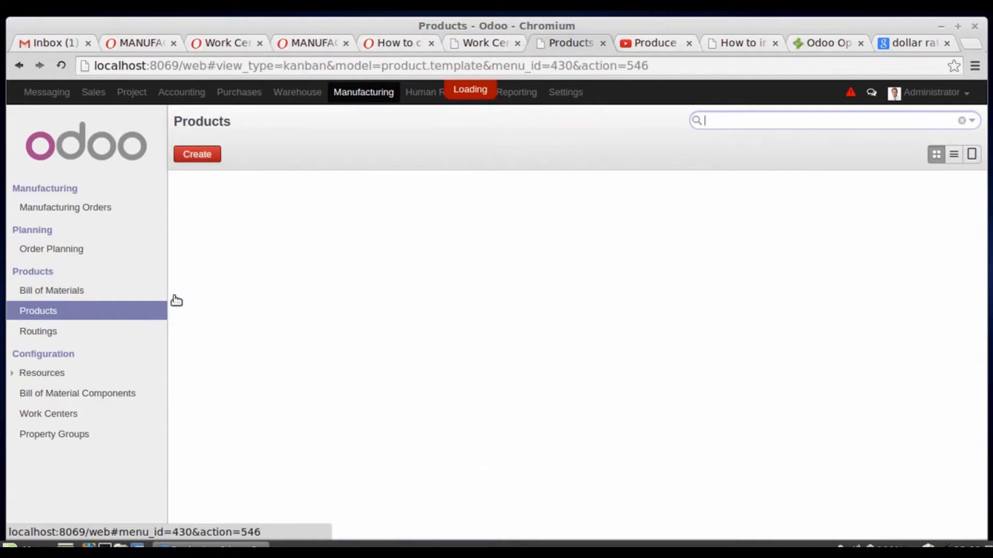
click(206, 157)
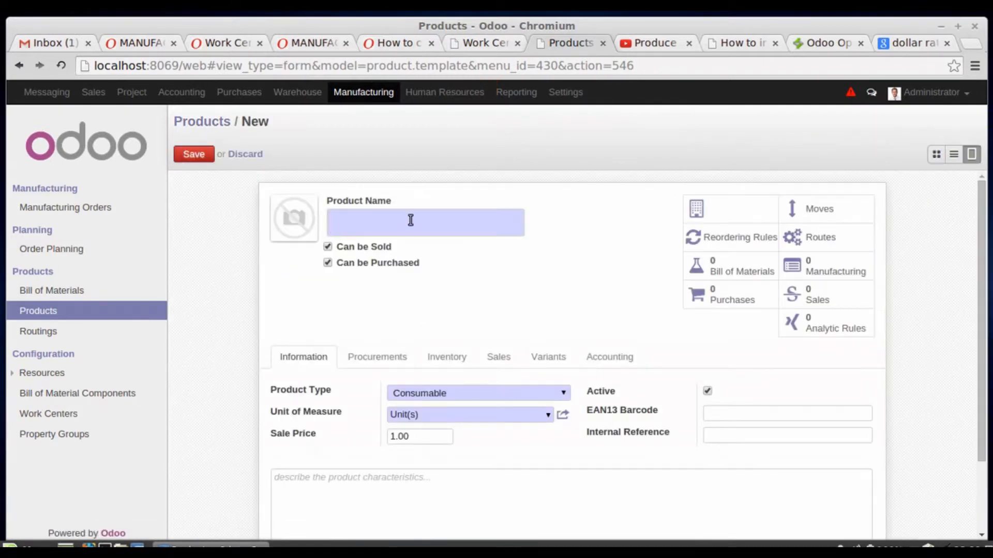
text(mouse)
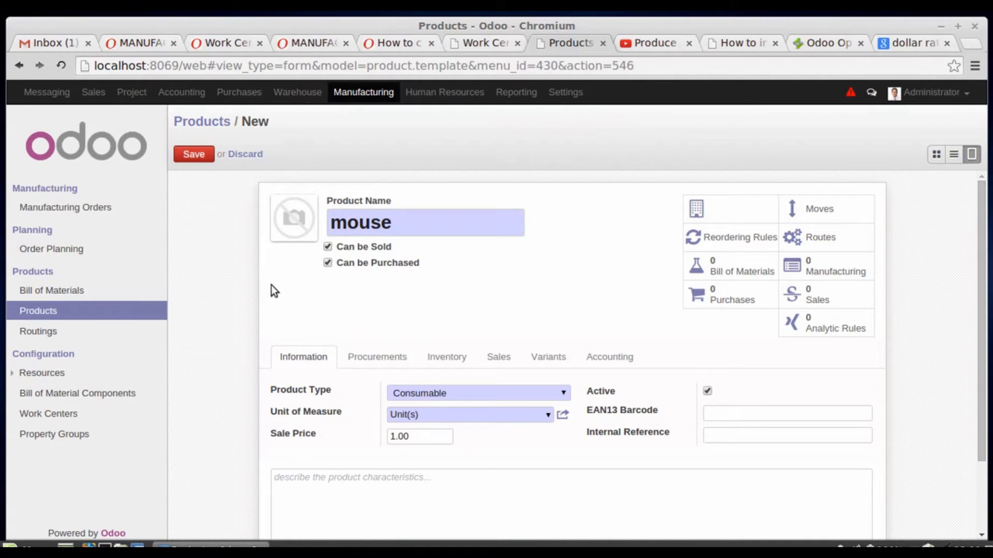
- Update the mouse's quantity on hand to 100 and save the product
click(437, 364)
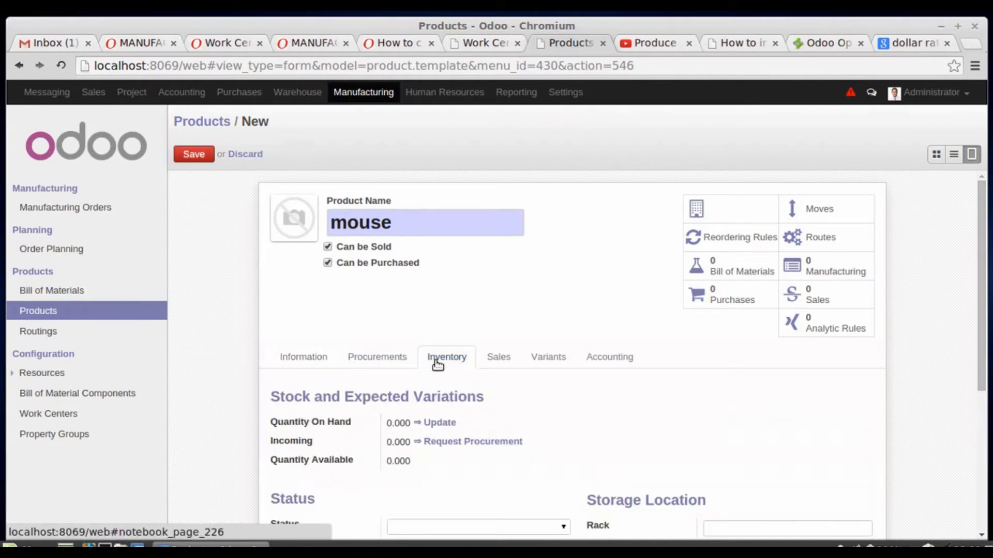
click(435, 423)
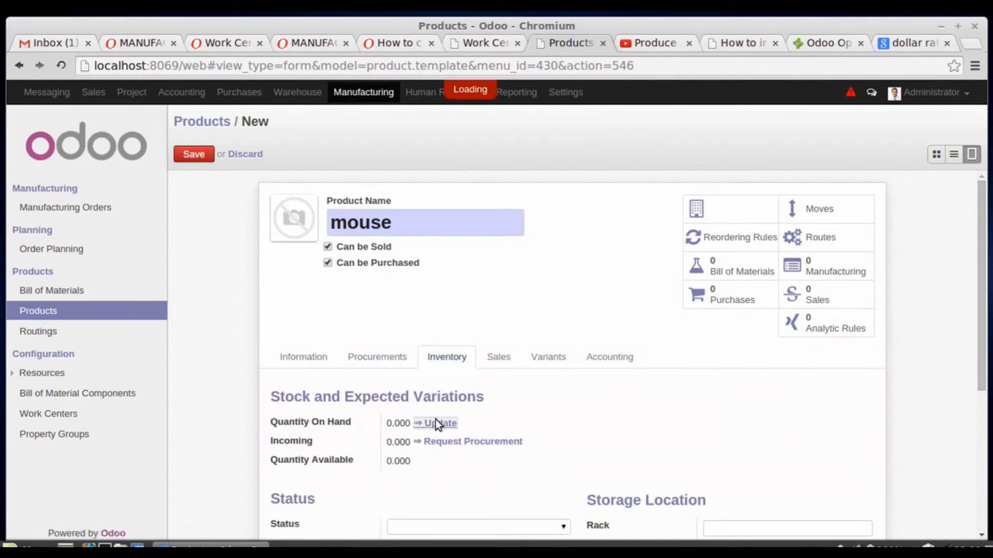
text(100)
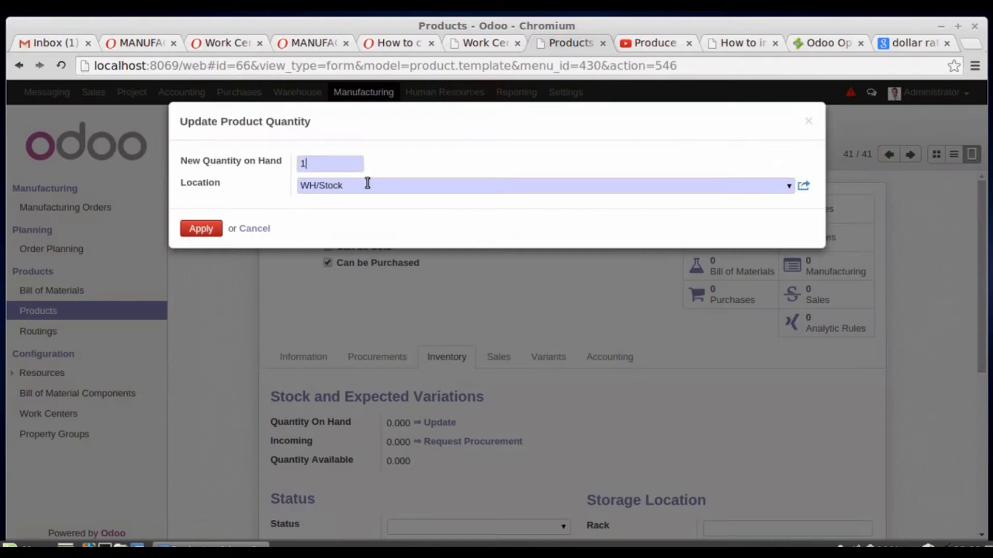
click(200, 230)
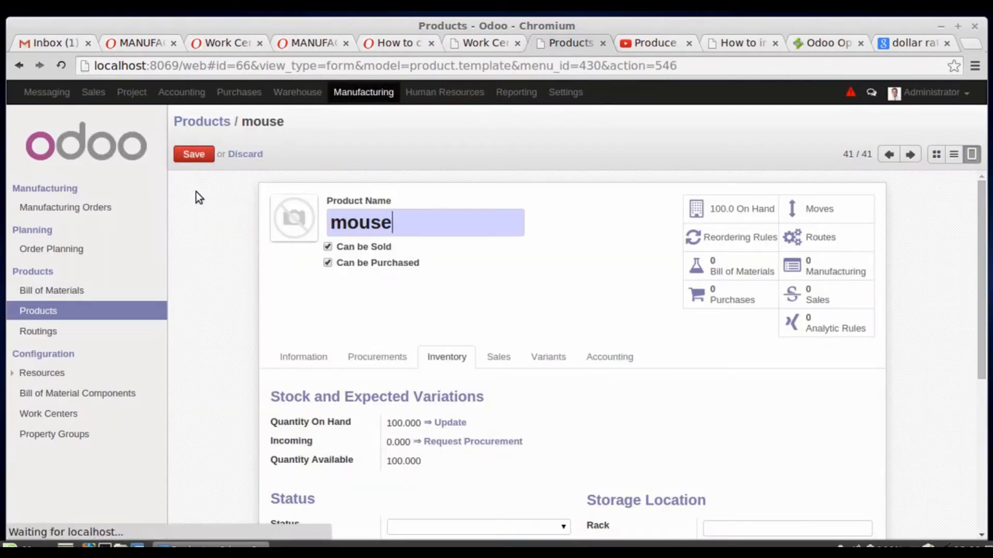
click(195, 155)
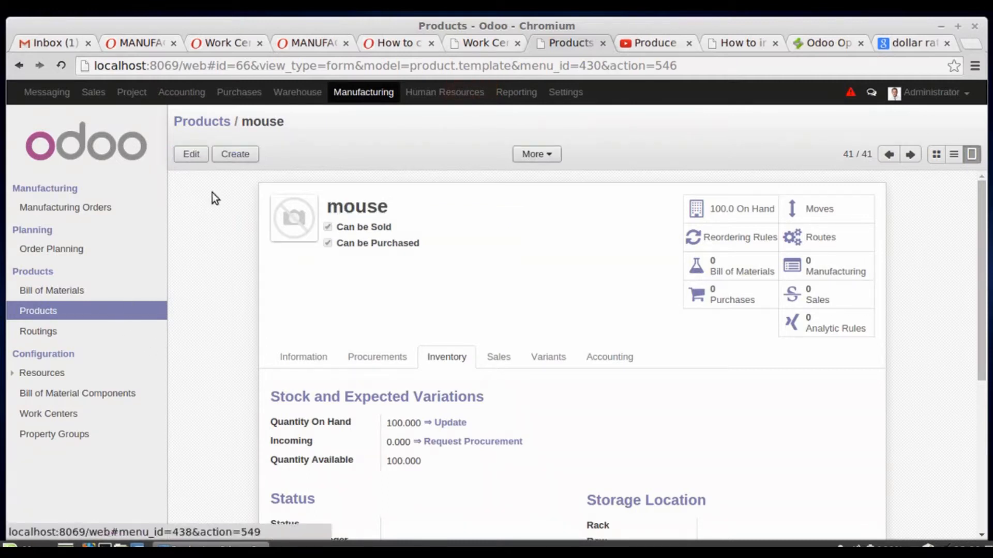
- Start another new product record named "key board"
click(230, 158)
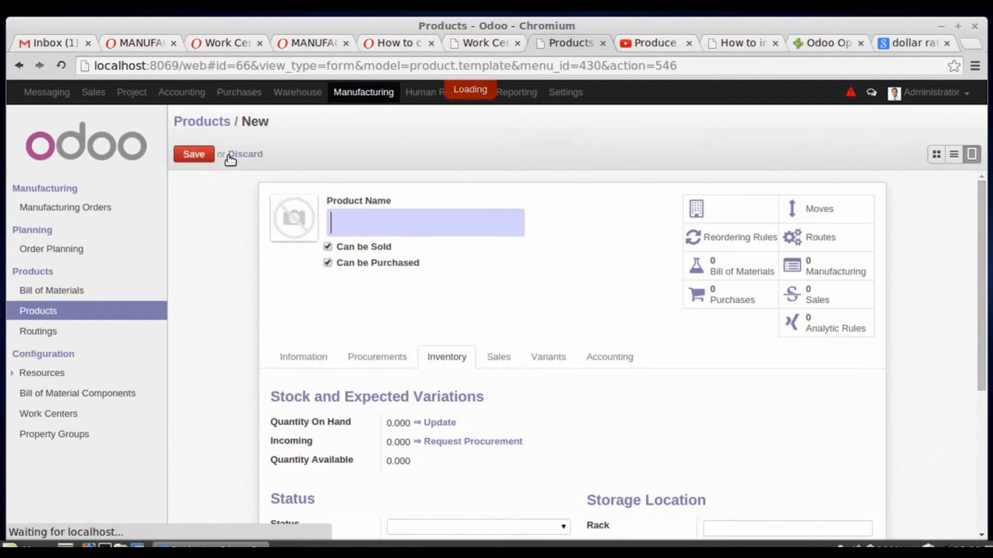
text(key b)
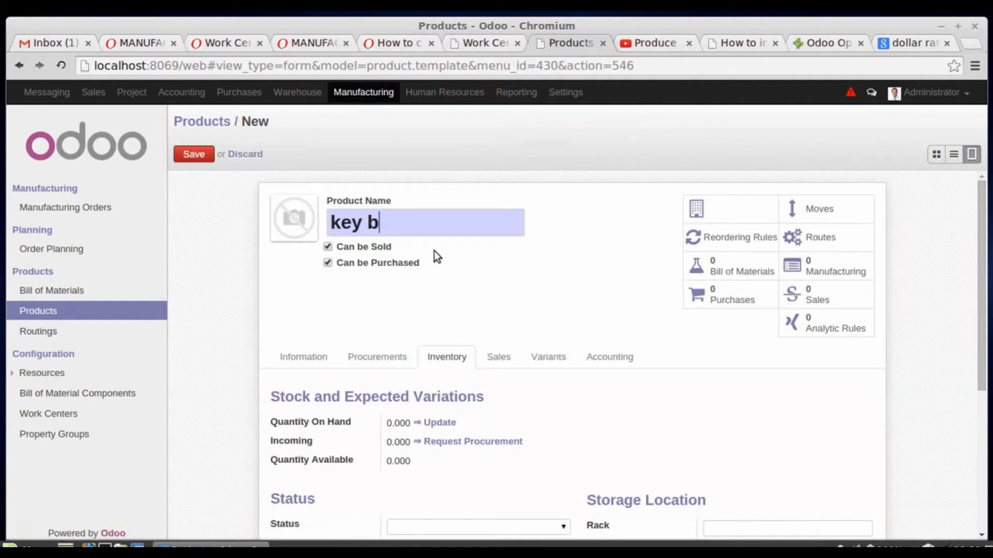
text(oard)
- Update the key board's quantity on hand to 100 and save the product
click(308, 362)
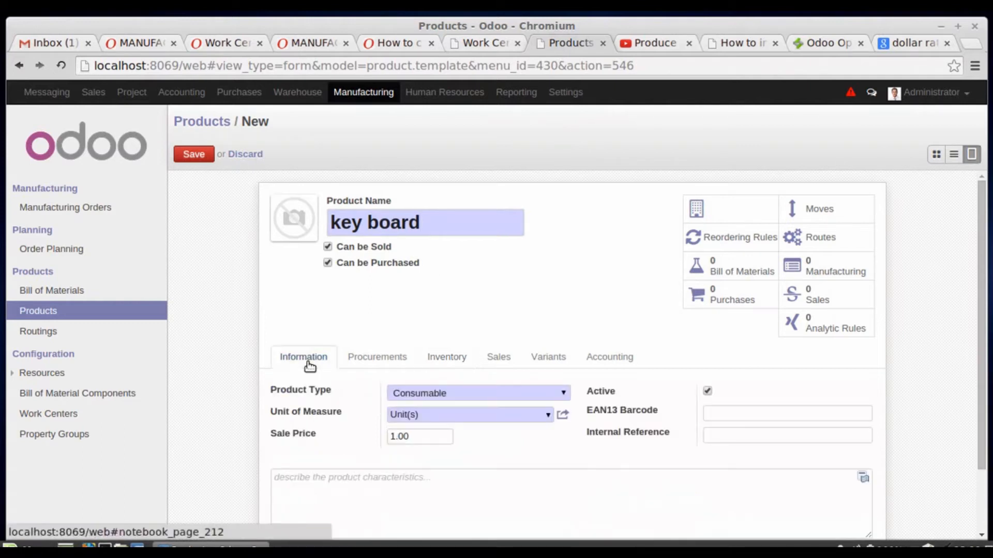
click(445, 357)
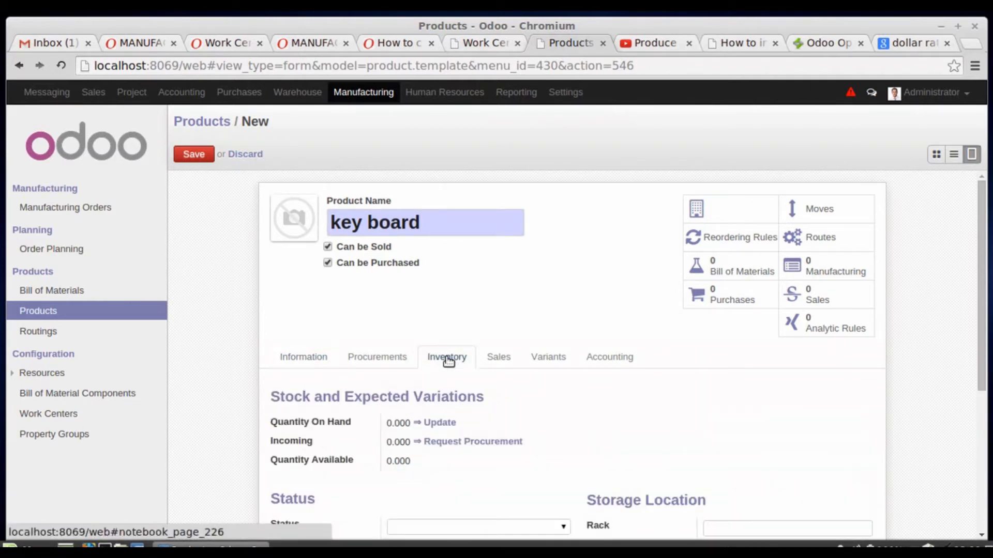
click(451, 422)
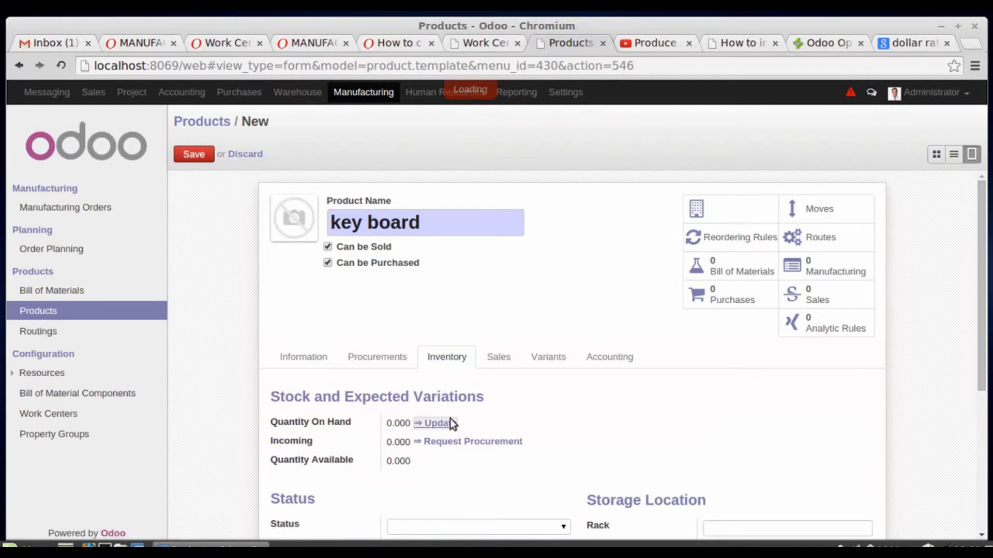
text(100)
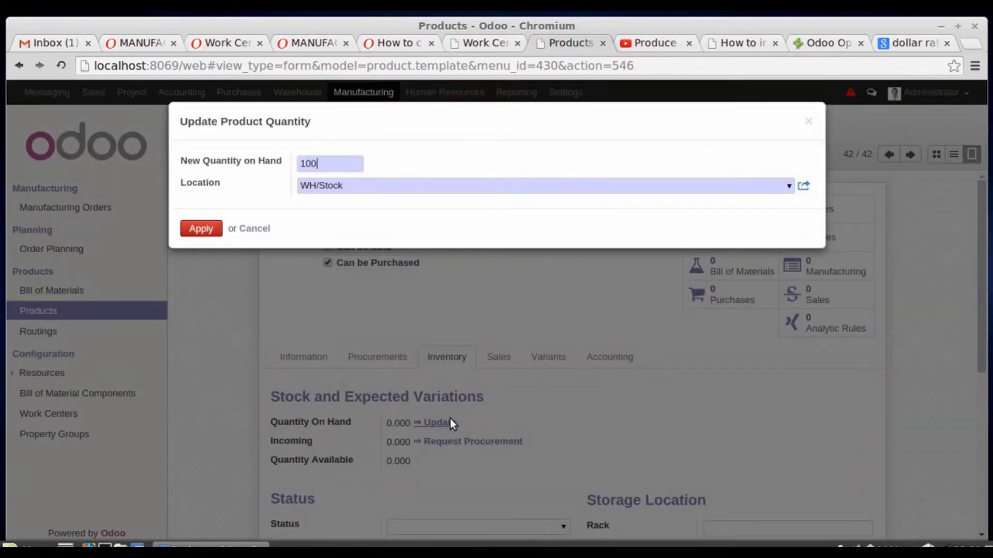
click(202, 227)
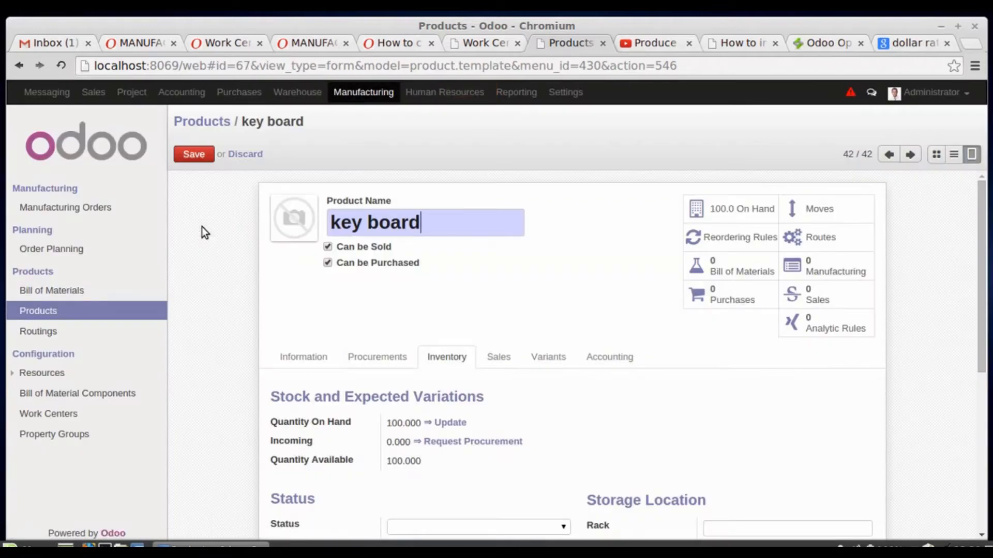
click(200, 155)
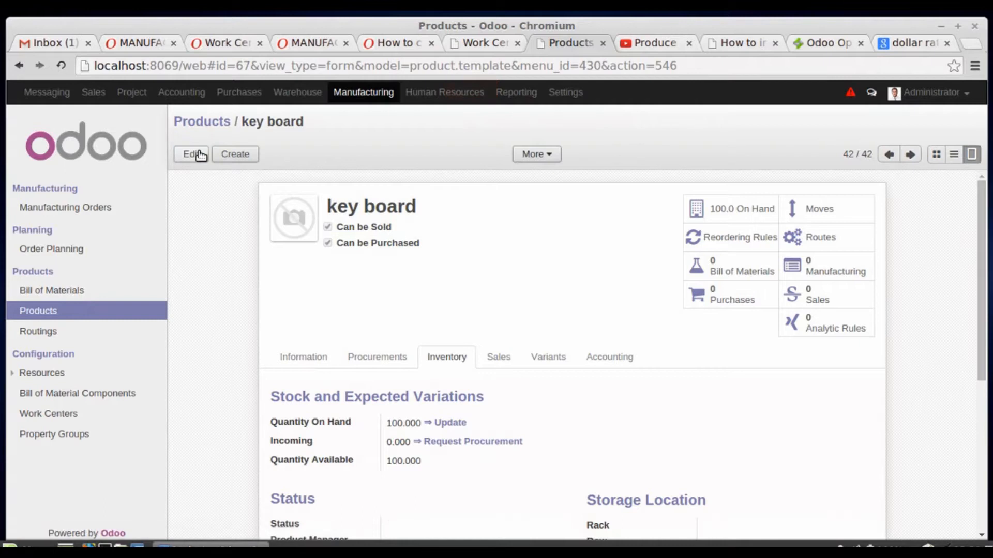
- Start another new product record named "processor"
click(235, 154)
text(processor)
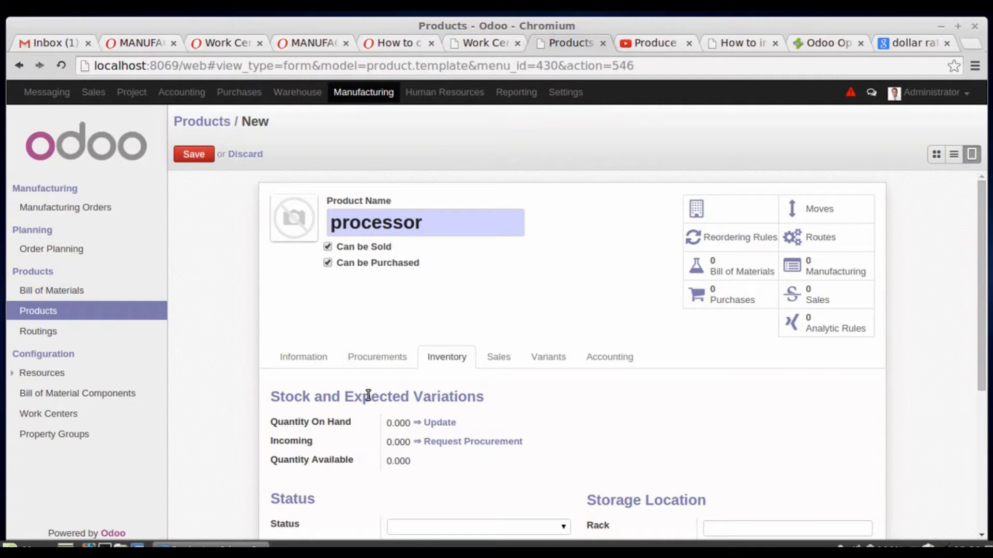
- Update the processor's quantity on hand to 100 and apply the change
click(294, 358)
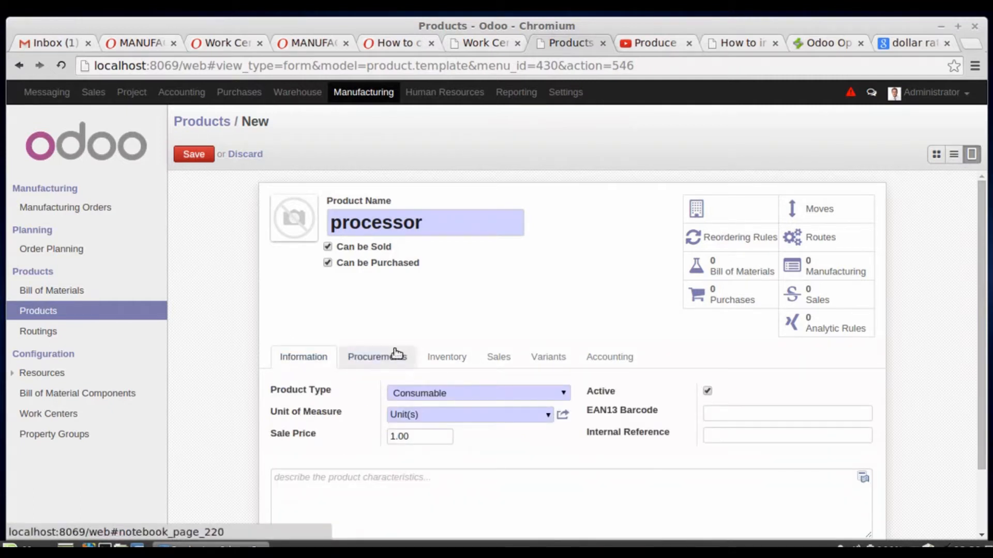
click(439, 362)
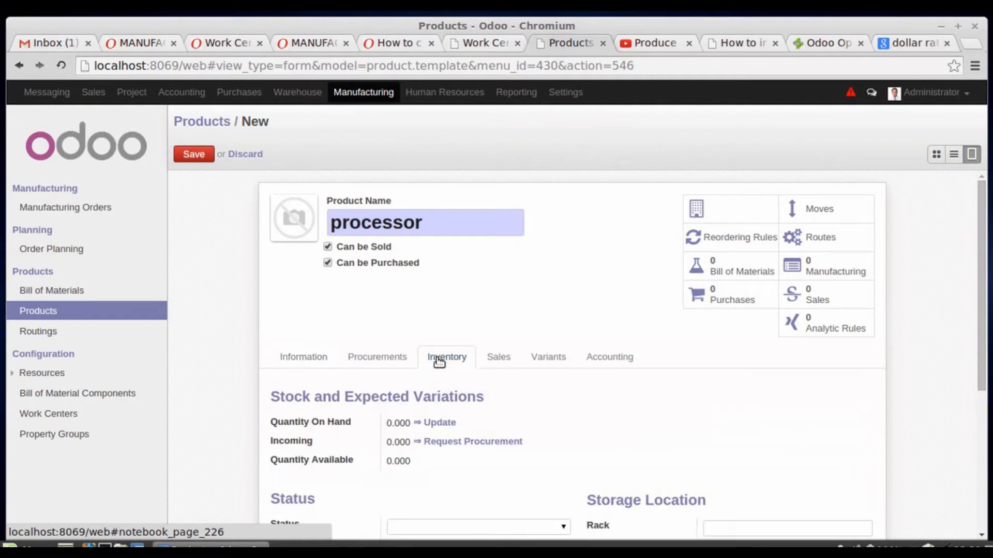
click(448, 422)
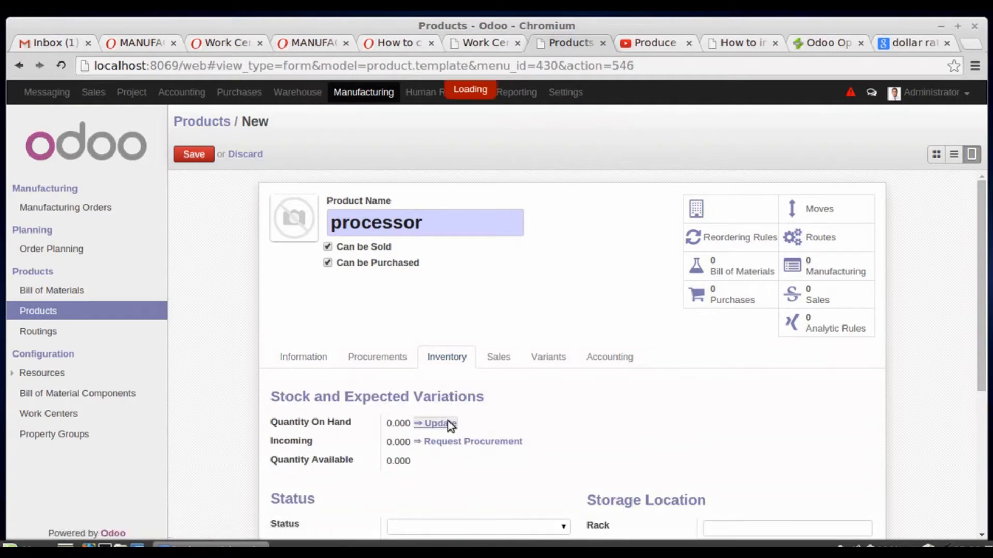
text(100)
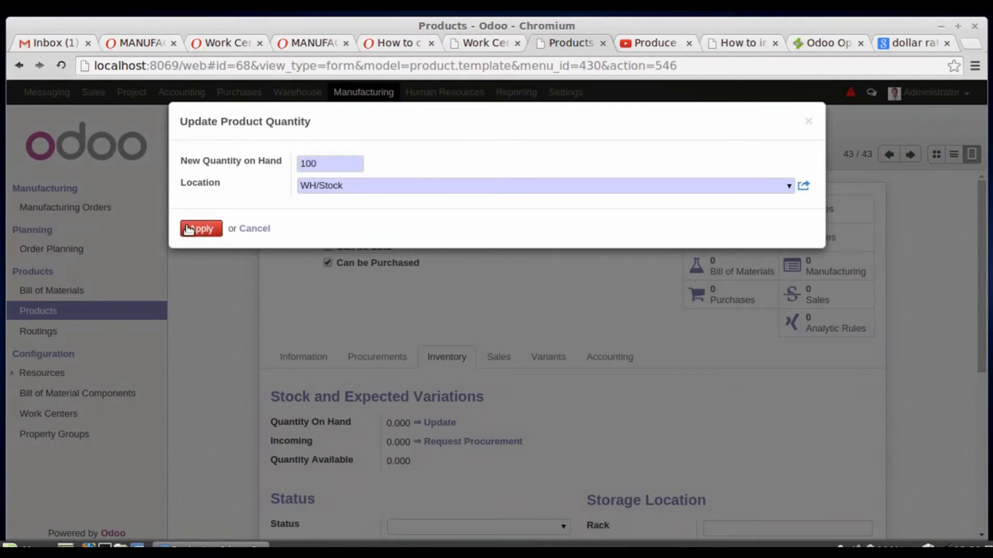
click(189, 230)
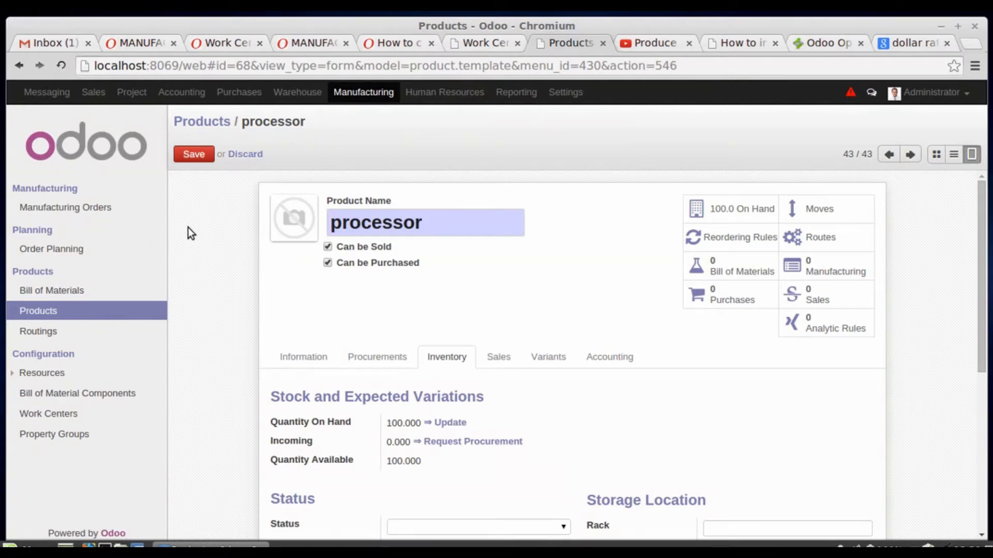
- Save the processor product and return to the list of manufacturing products
click(199, 155)
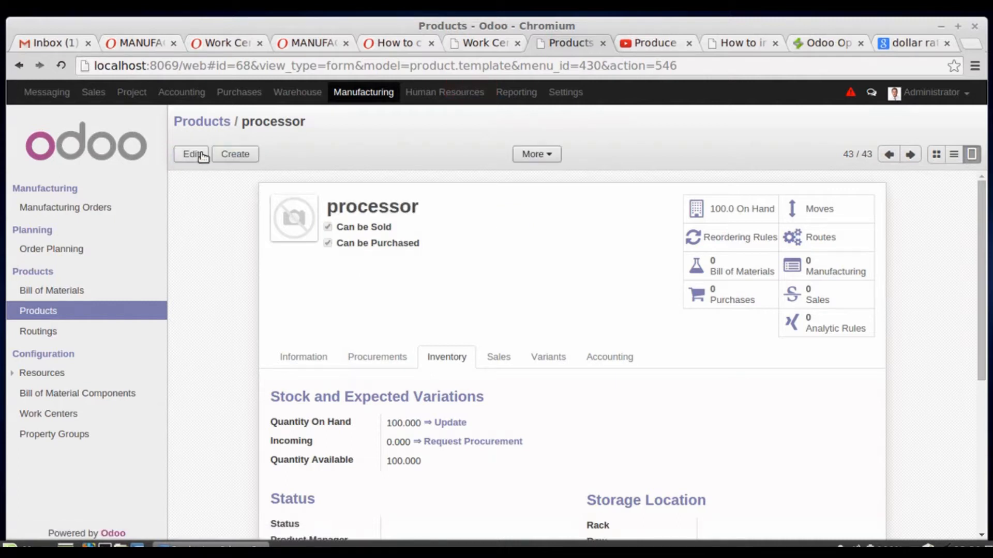
click(122, 312)
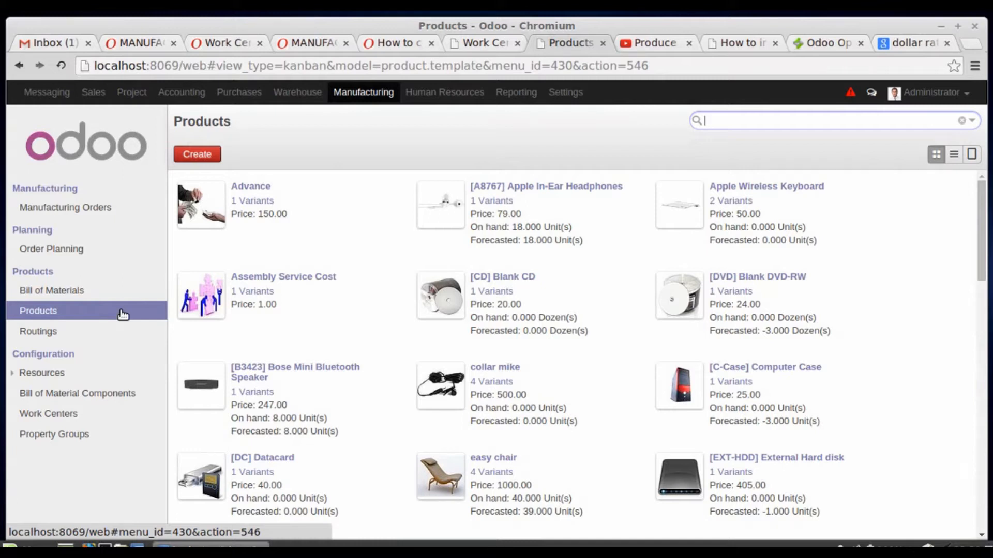
- Start a new bill of materials for the existing product "laptop"
click(365, 97)
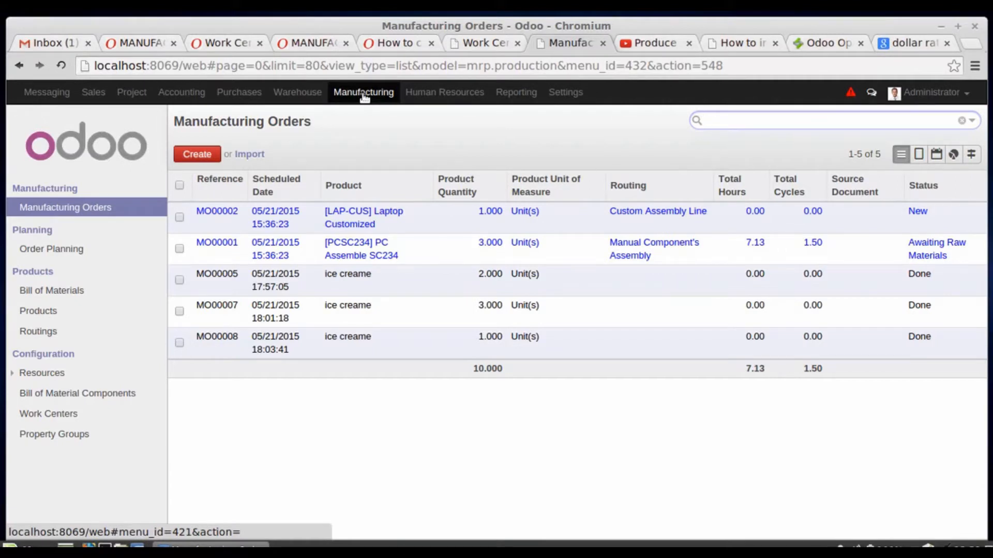
click(67, 294)
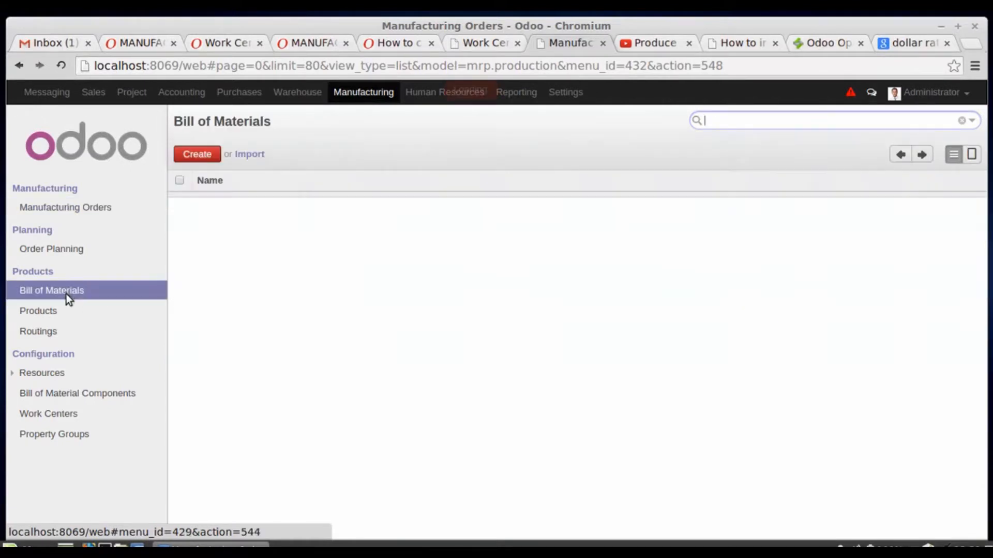
click(206, 155)
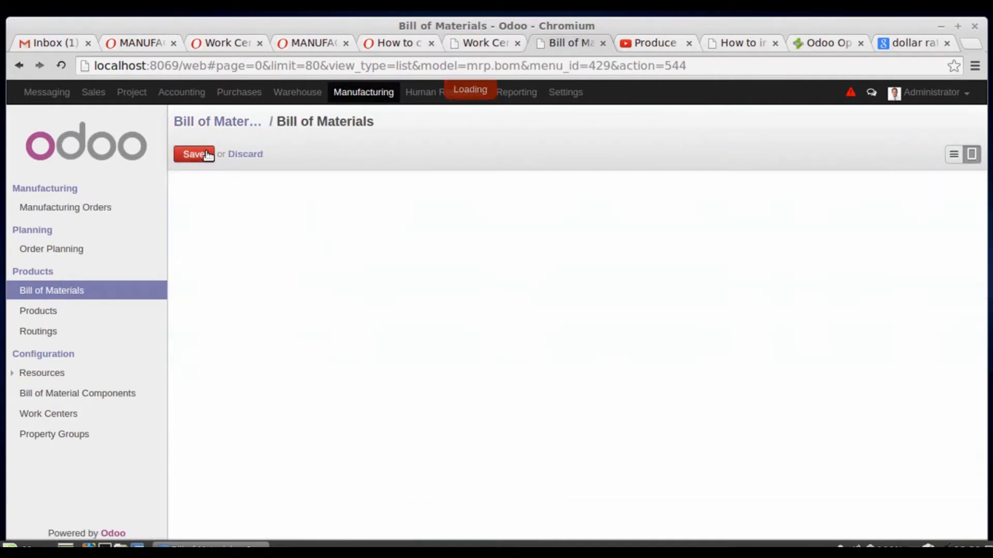
text(lap)
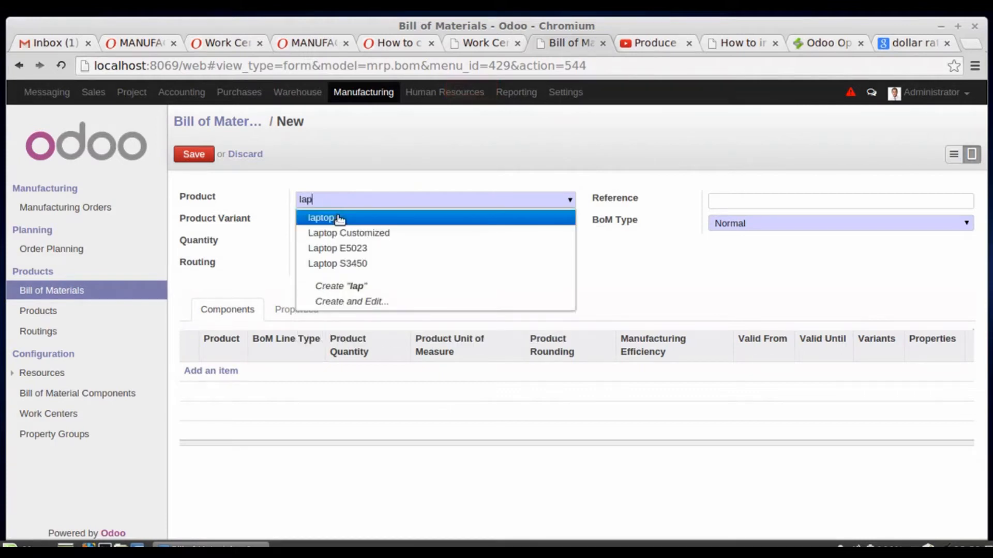
click(339, 218)
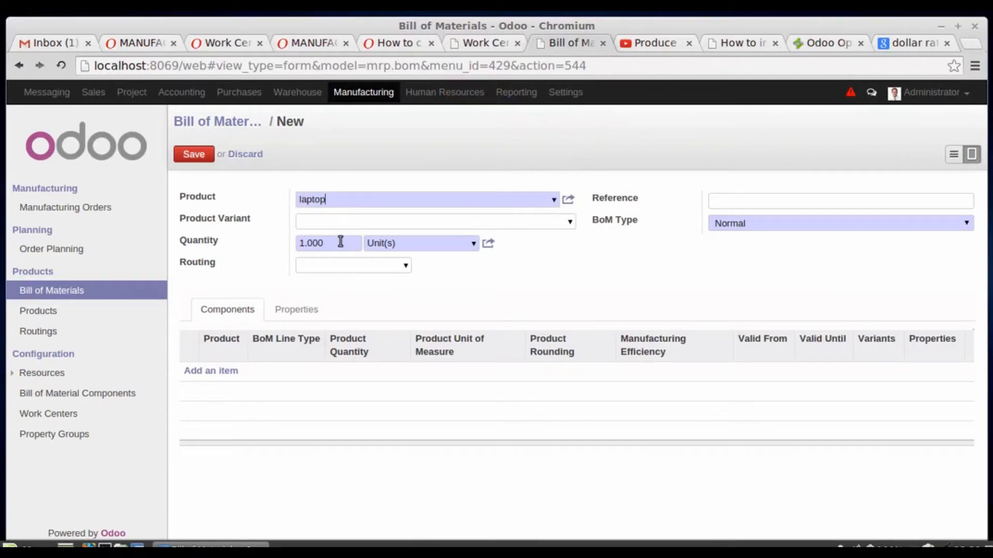
- Add the existing products "mouse" and "key board" as components of the laptop's bill of materials
click(225, 372)
text(mou)
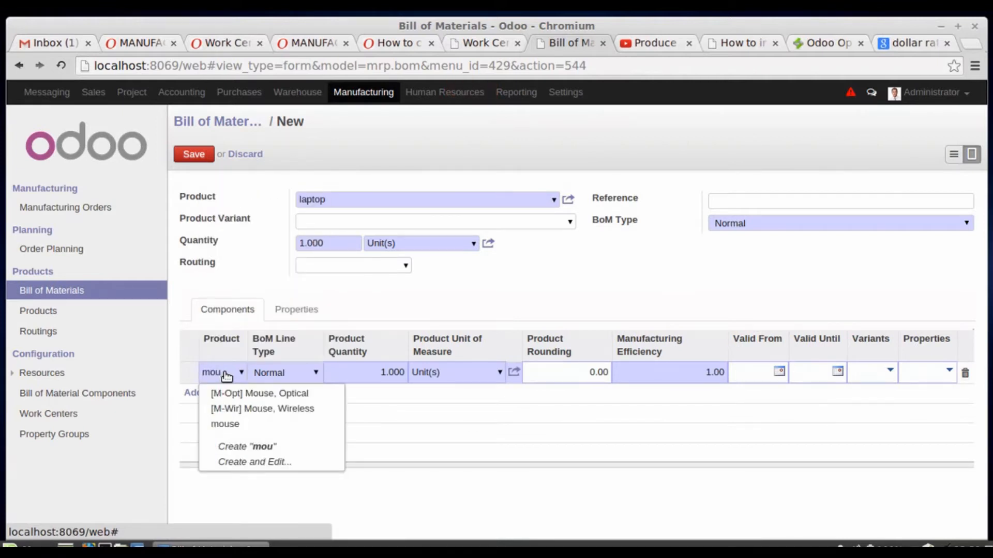
click(226, 425)
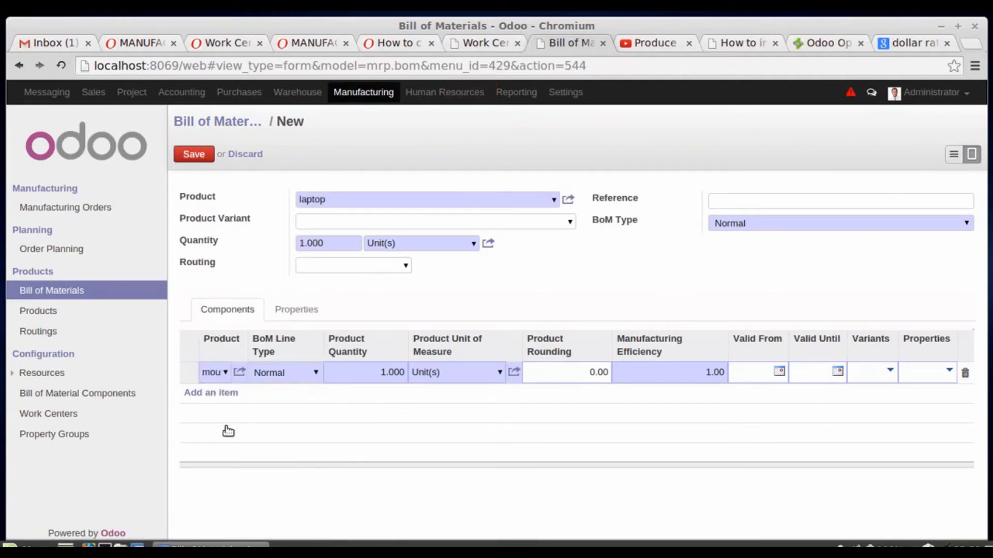
click(208, 396)
text(key)
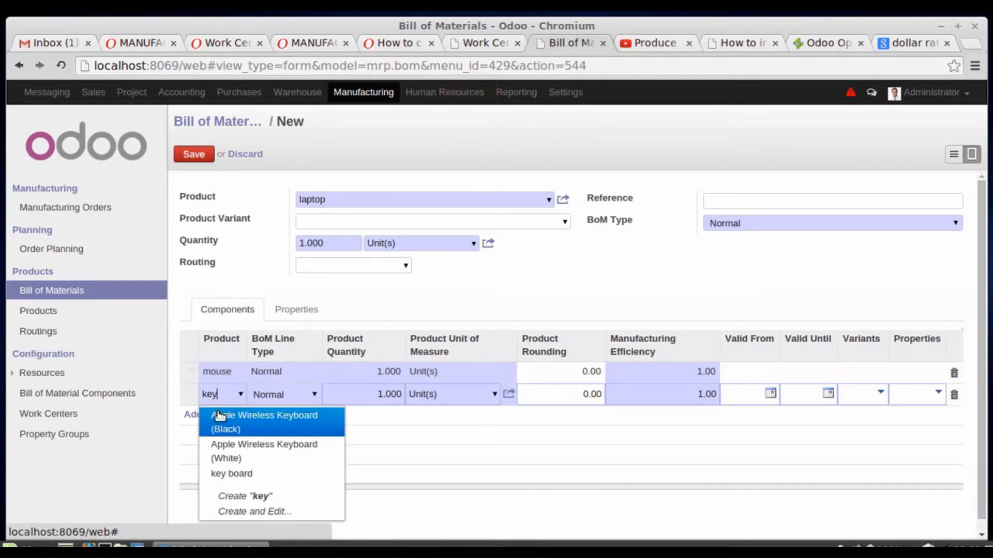
click(238, 474)
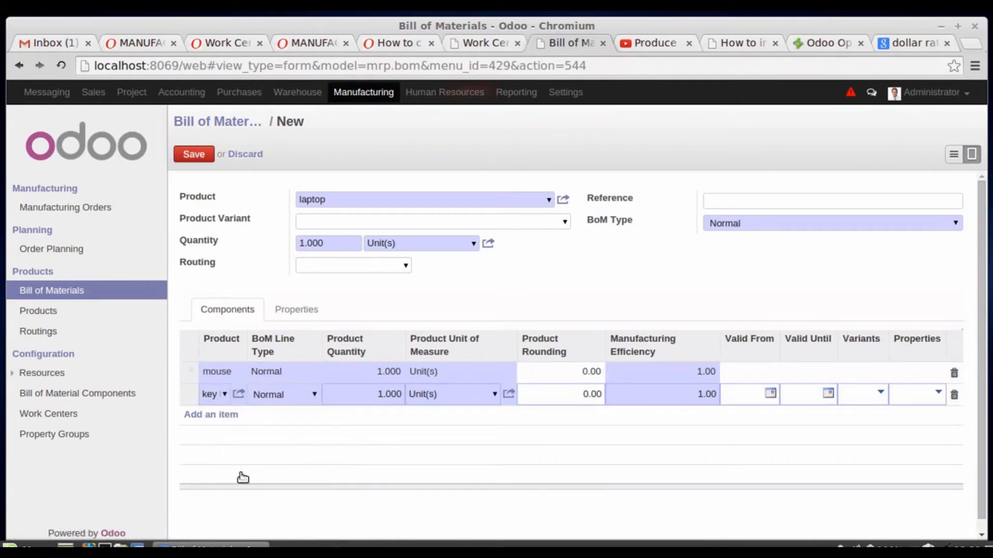
- Add the product "processor" as the third component and save the laptop's bill of materials
click(222, 414)
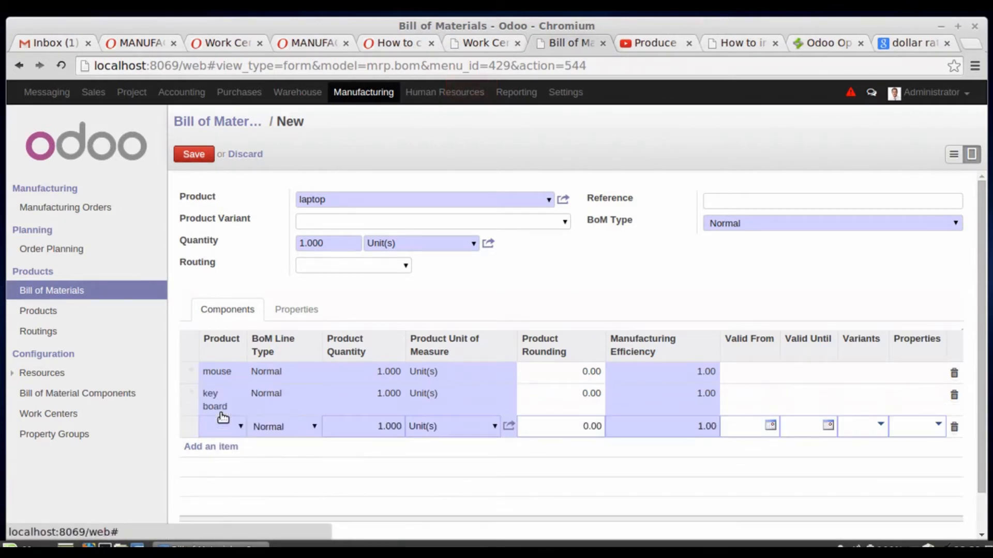
text(pro)
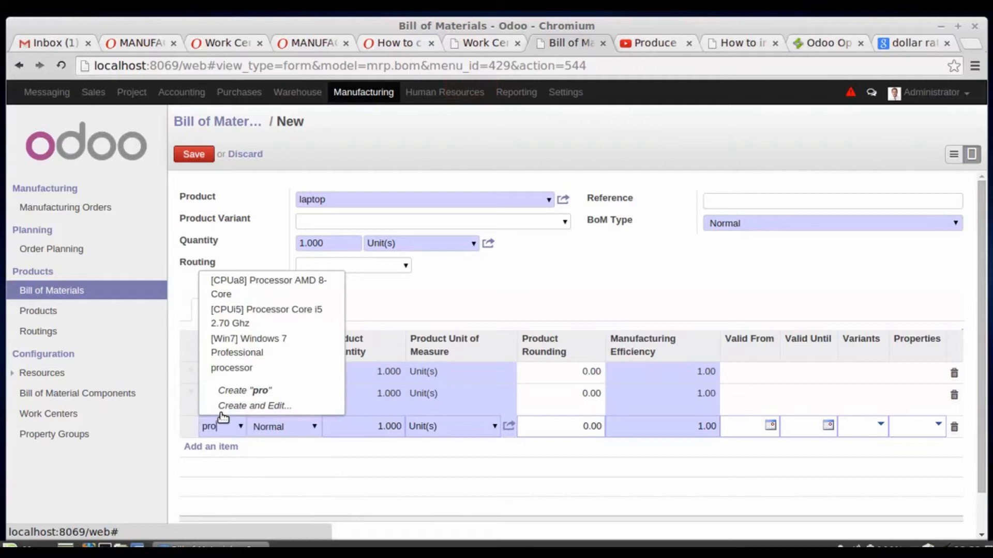
click(254, 372)
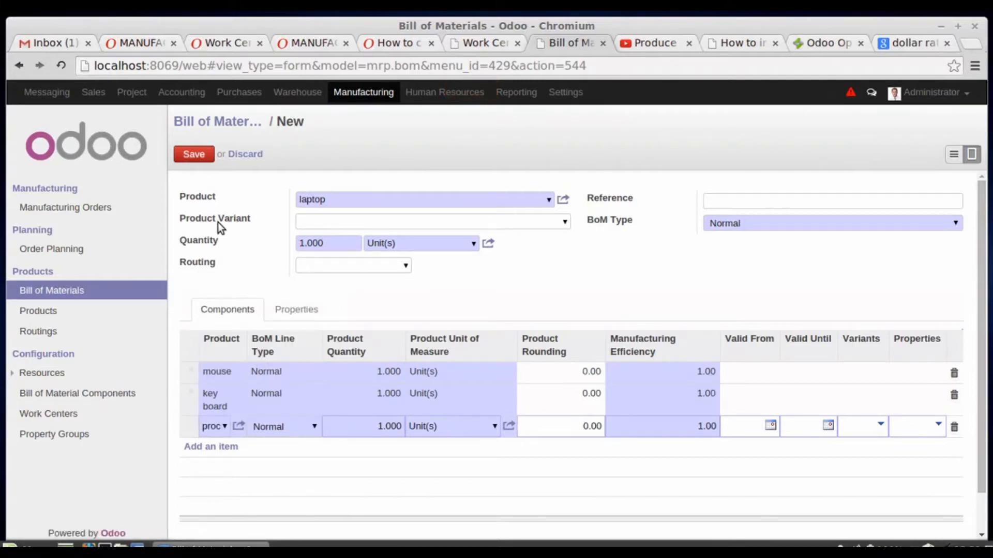
click(197, 154)
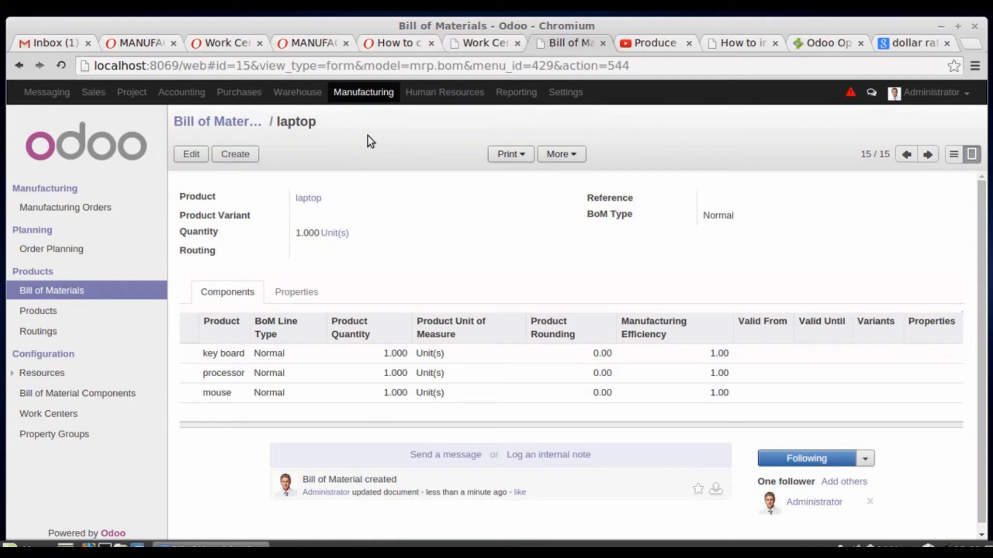
- Start a new manufacturing order for the product "laptop"
click(83, 208)
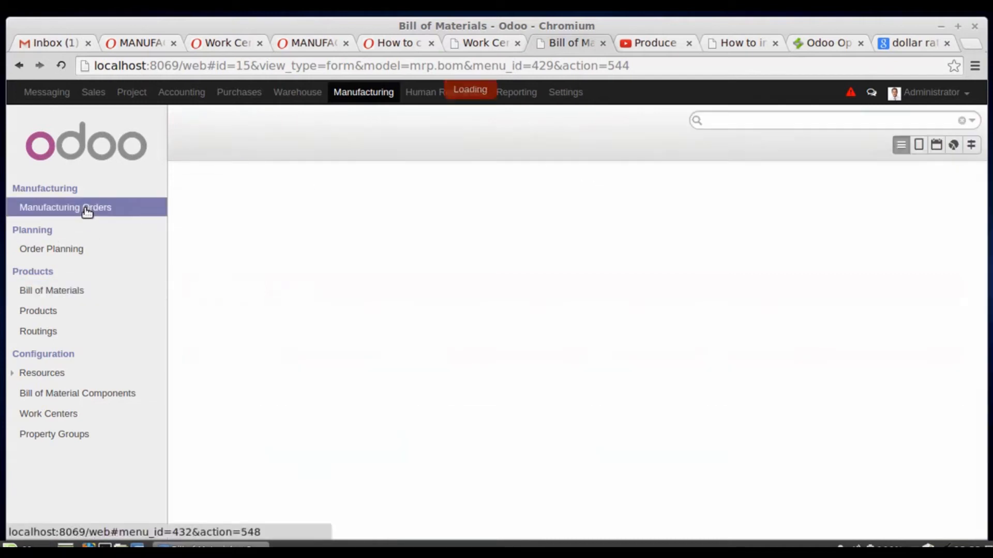
click(199, 153)
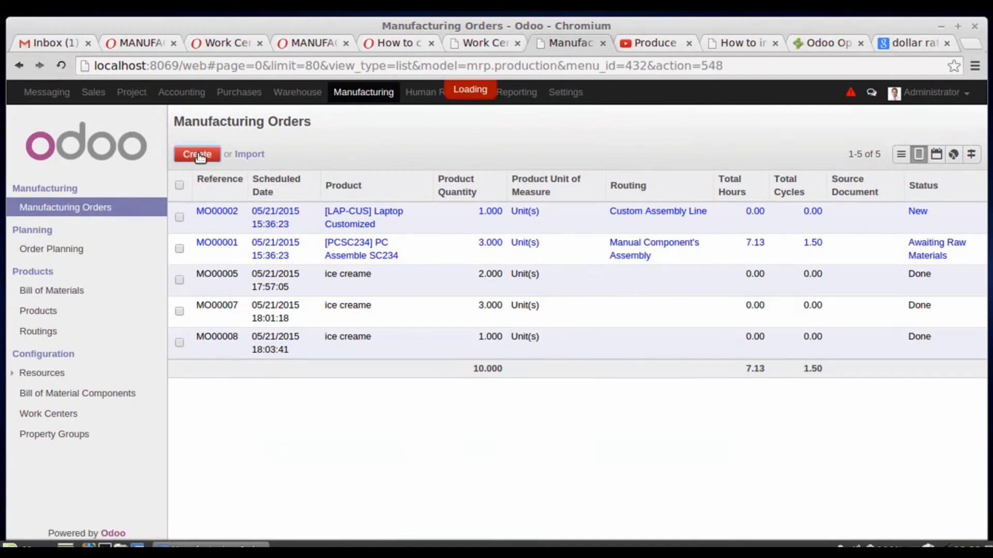
click(422, 263)
text(lap)
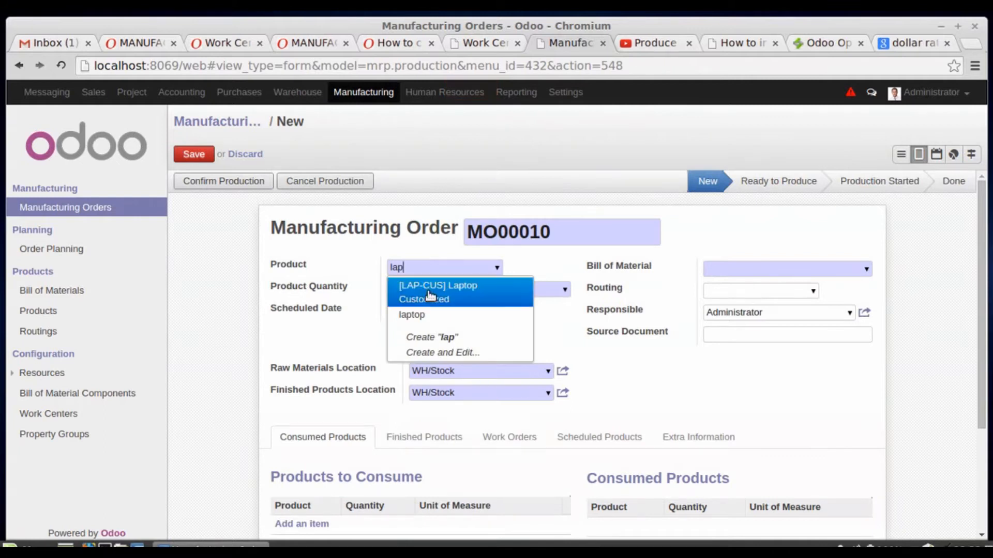
click(431, 315)
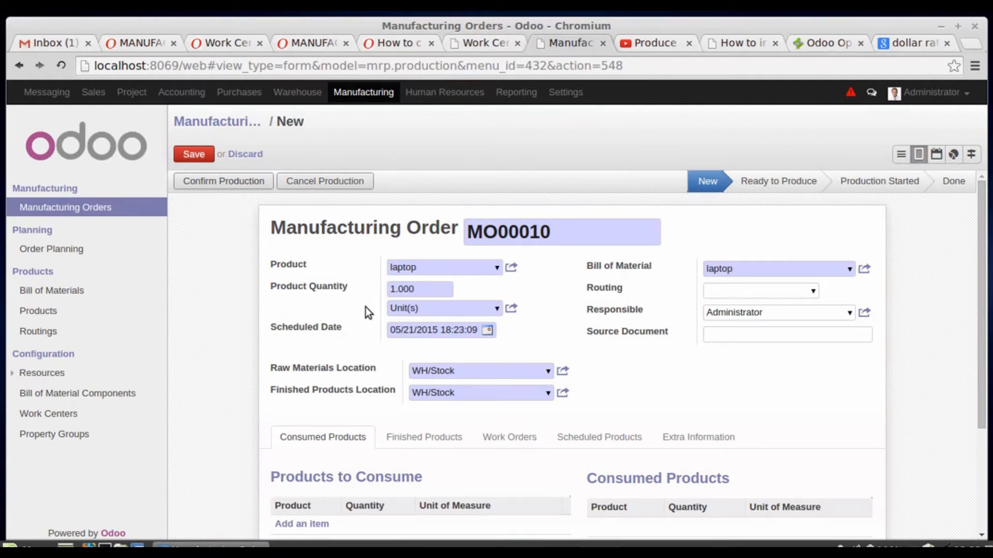
- Set the order's product quantity to 2 and choose "laptop" as its bill of material
click(396, 288)
key(BackSpace)
text(2)
click(849, 270)
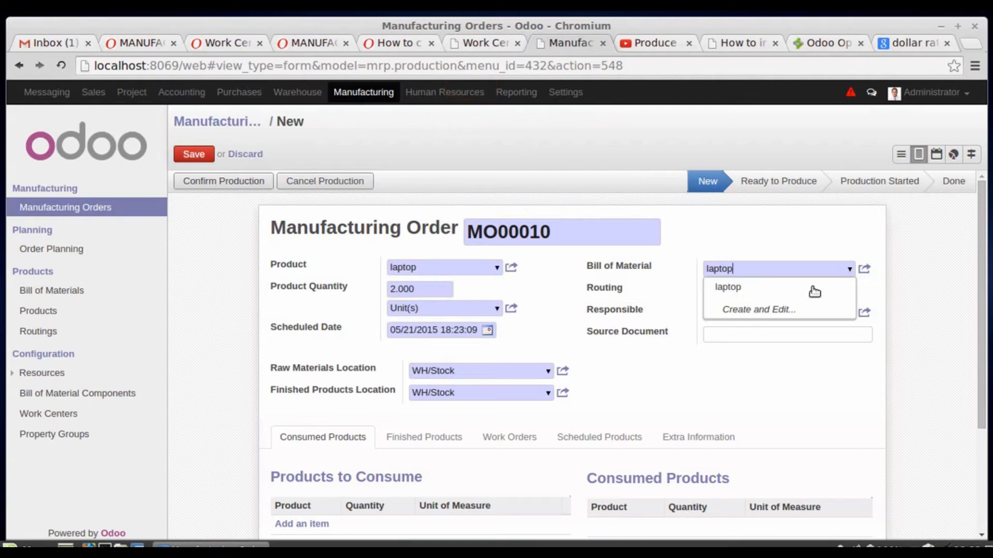
click(759, 288)
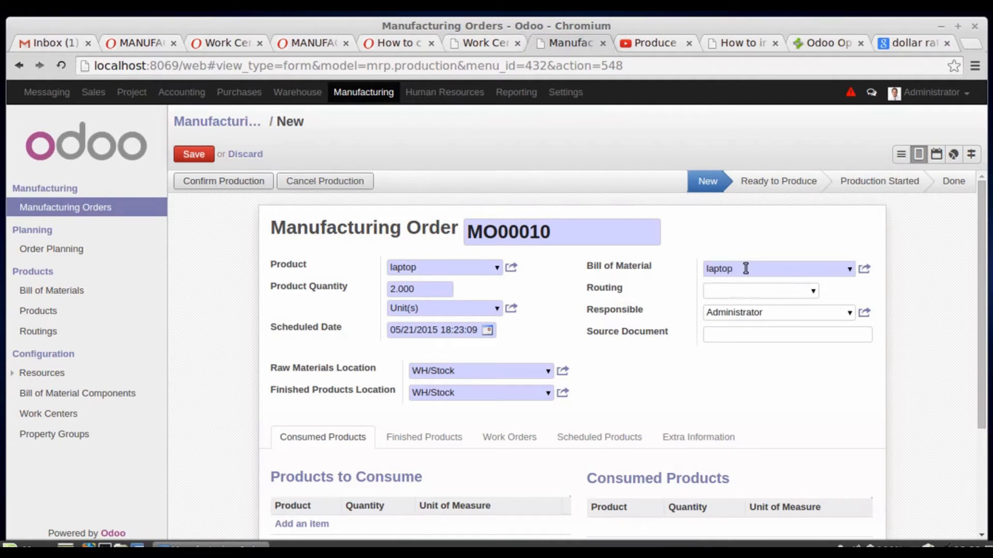
- Save the laptop manufacturing order and confirm its production
scroll(746, 269, down, 3)
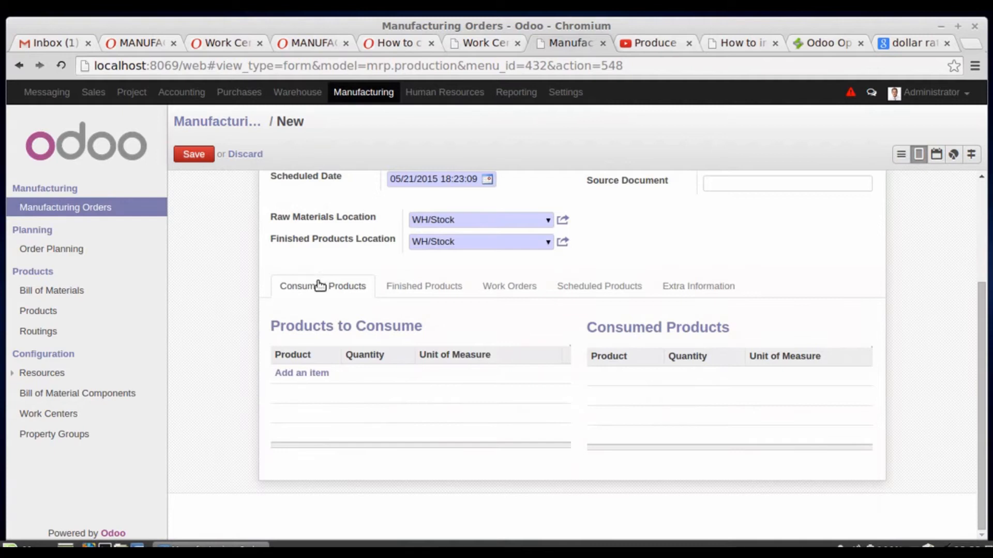
scroll(304, 292, up, 3)
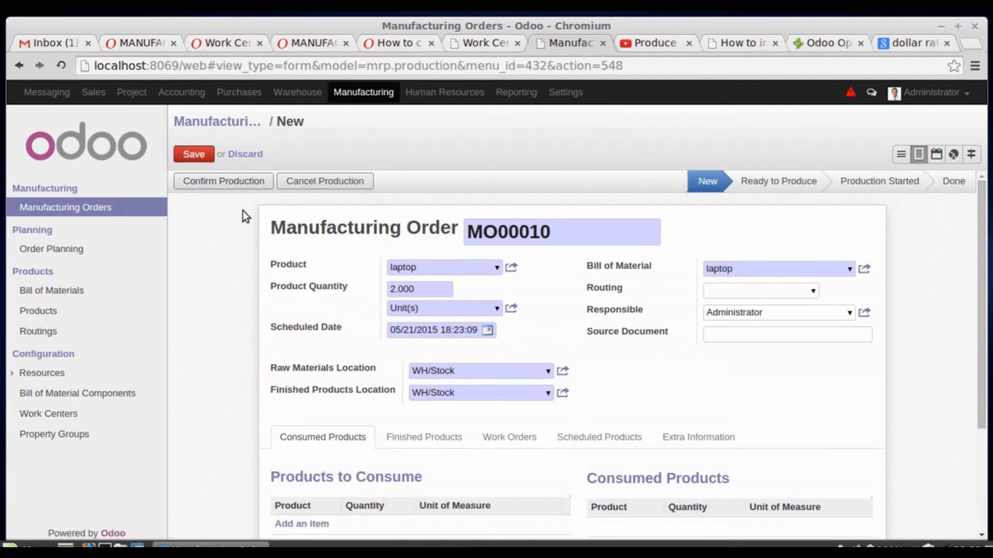
click(193, 158)
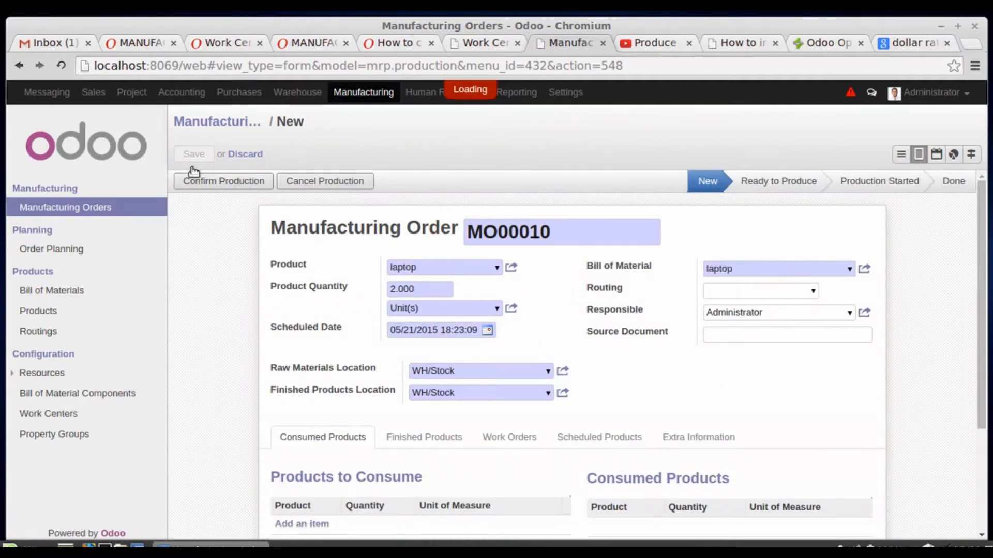
click(223, 182)
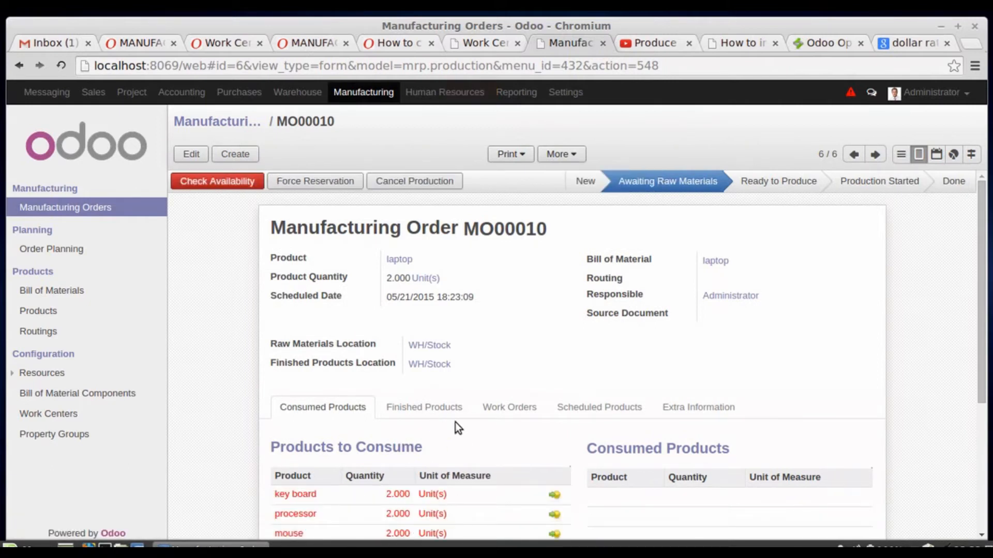
- Review the products to consume in the laptop order and check the availability of its raw materials
scroll(455, 422, down, 4)
scroll(455, 422, up, 3)
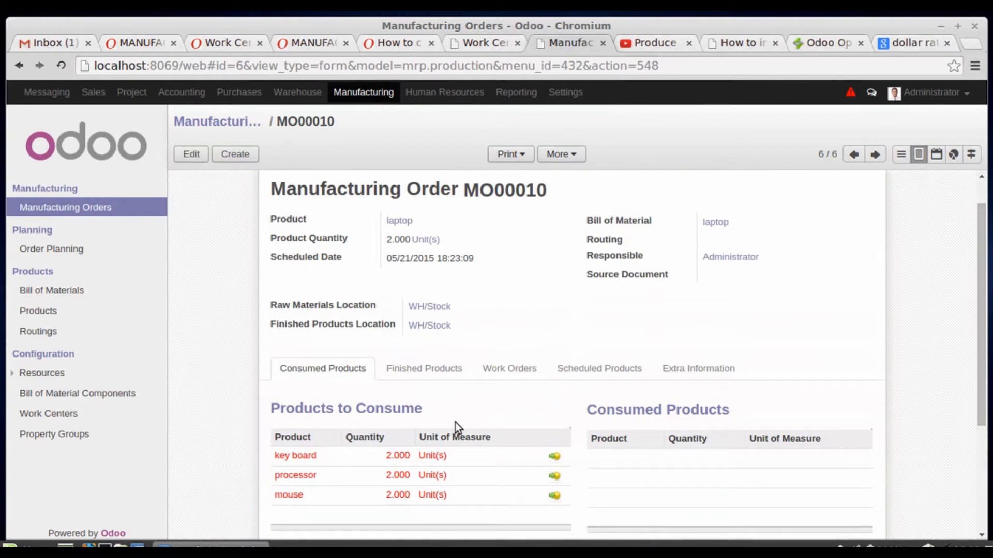
scroll(207, 217, up, 1)
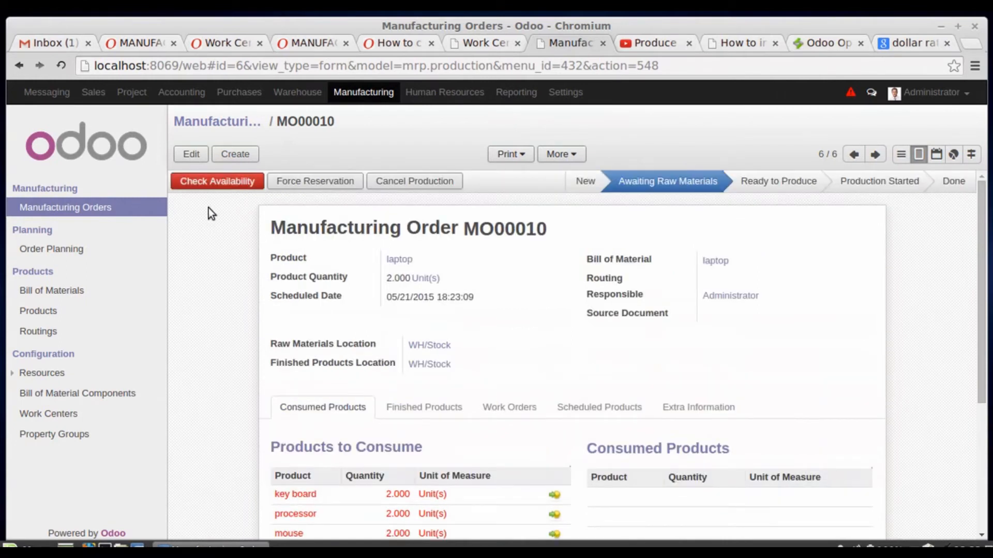
click(210, 181)
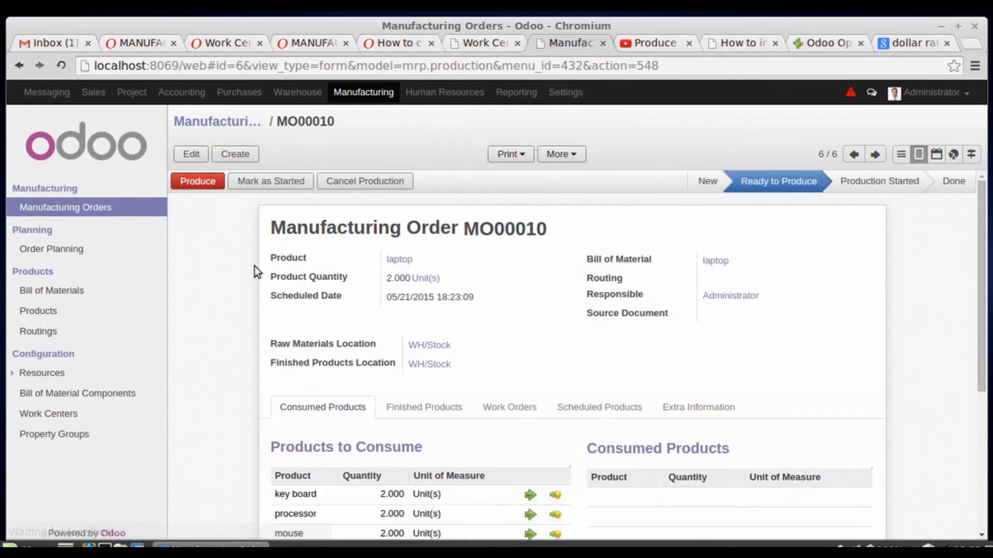
- Produce the laptop order in Consume & Produce mode with a quantity of 2 and confirm the production
scroll(254, 266, down, 5)
scroll(254, 266, up, 5)
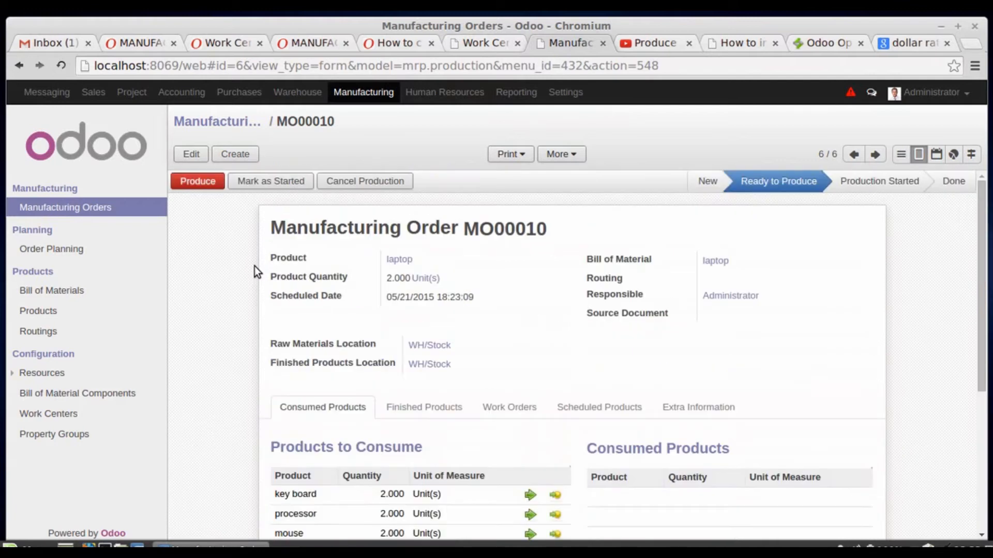
click(201, 181)
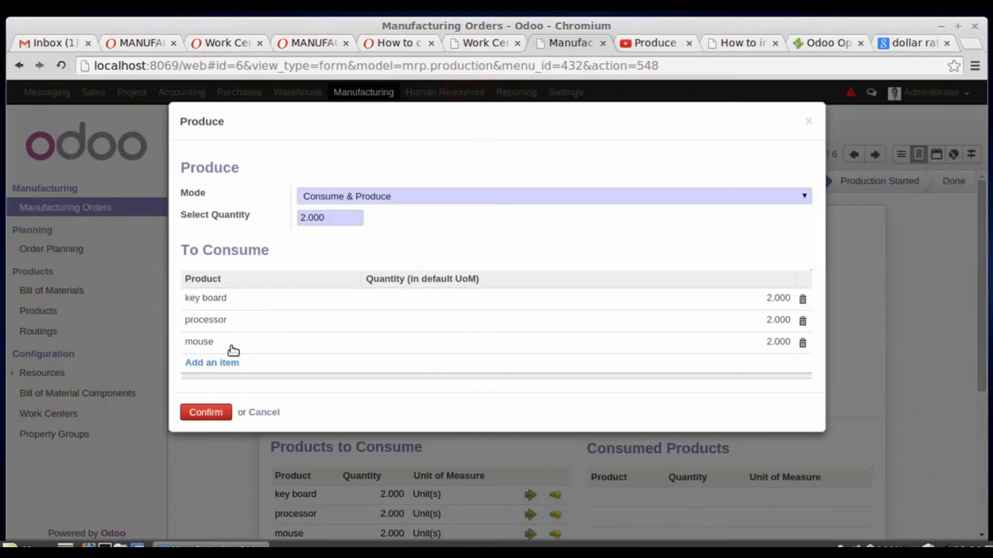
click(206, 413)
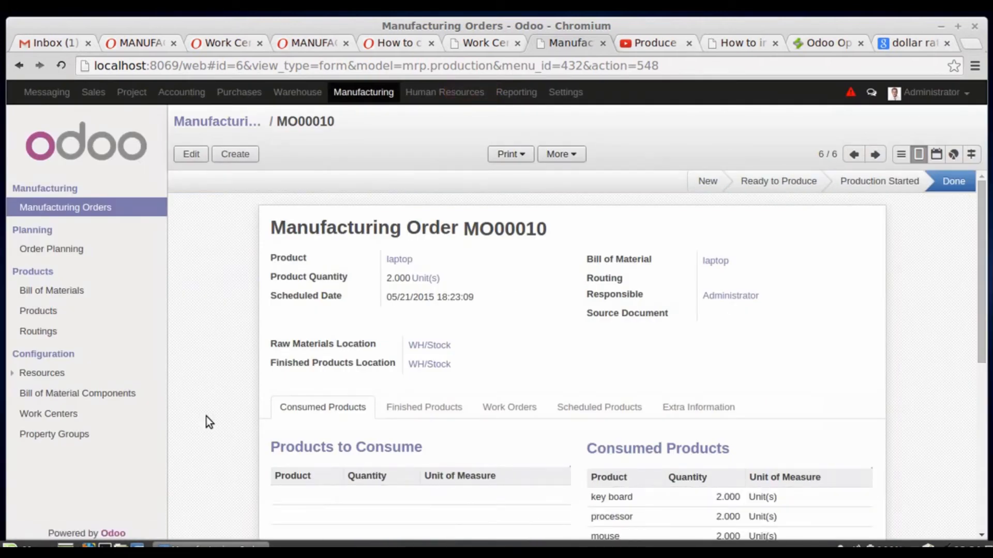
- Search the product list for "lap" and check the laptop's on-hand quantity
click(39, 316)
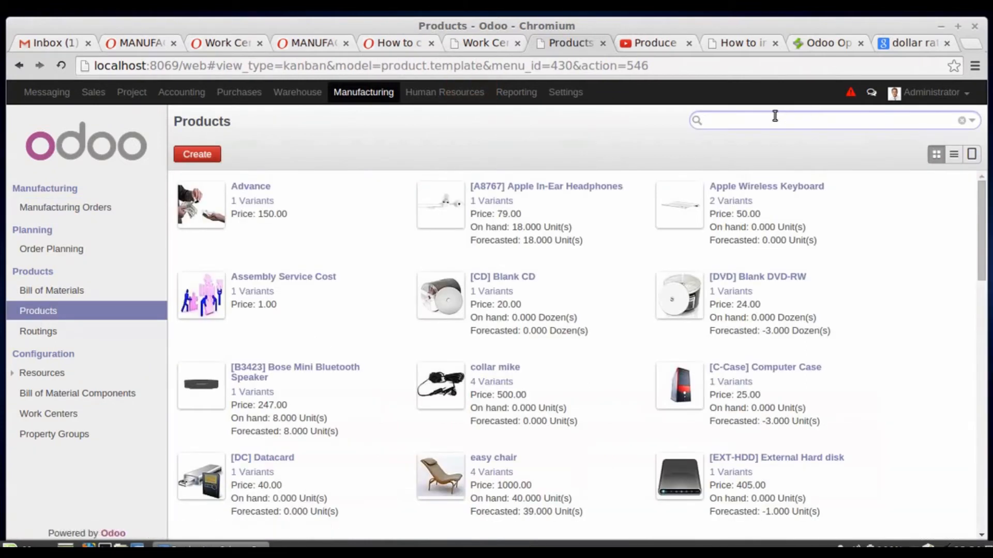
text(lap)
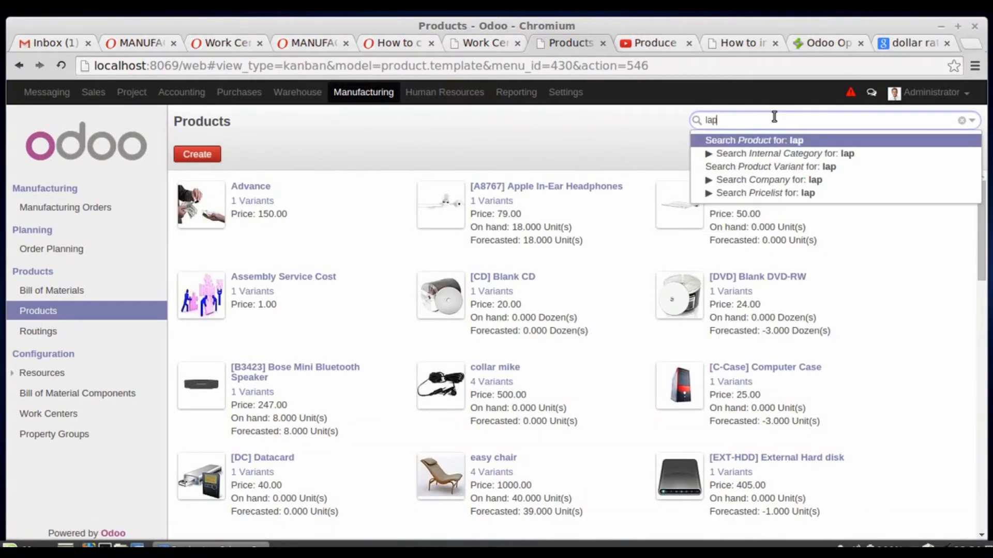
key(Return)
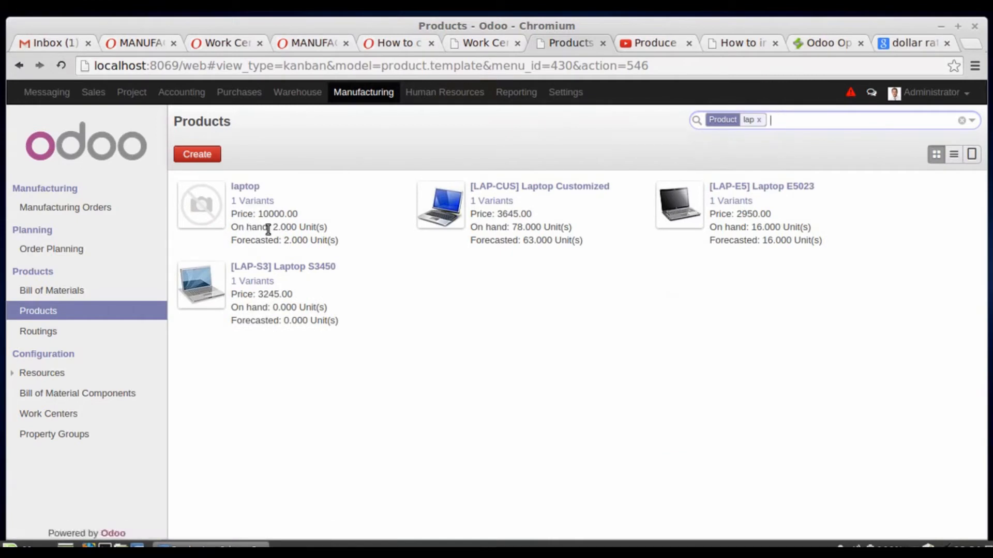
drag(272, 228, 309, 227)
- Search the product list for "mouse" instead of "lap" and check the mouse's on-hand quantity
click(759, 120)
text(mouse)
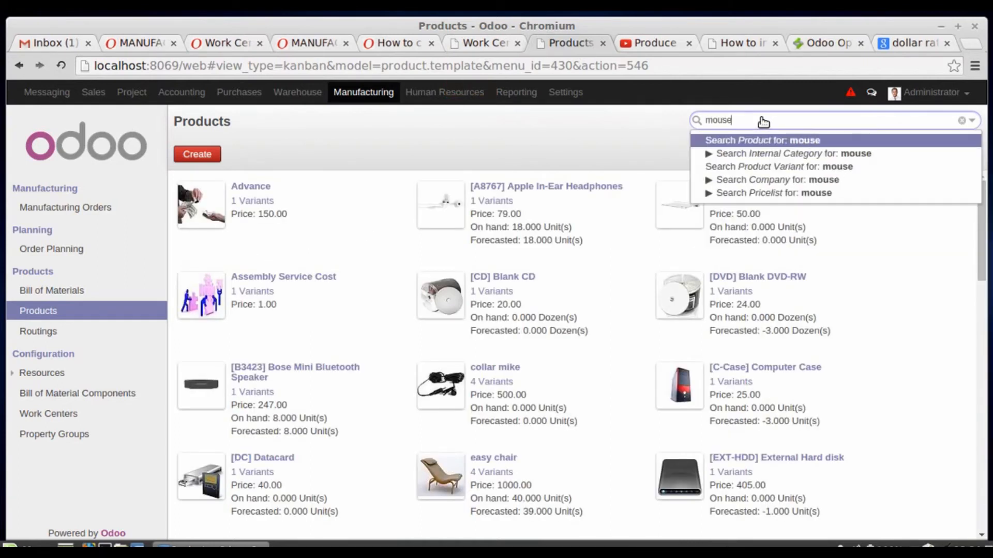
key(Return)
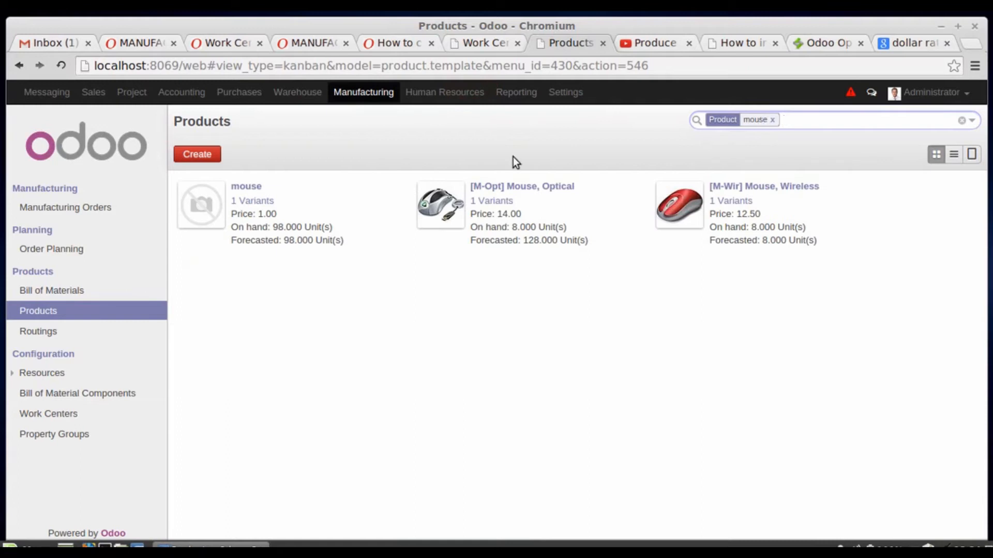
drag(284, 227, 276, 227)
- Search the product list for "process" and "key" in turn to check the on-hand quantities of the processor and key board
click(773, 120)
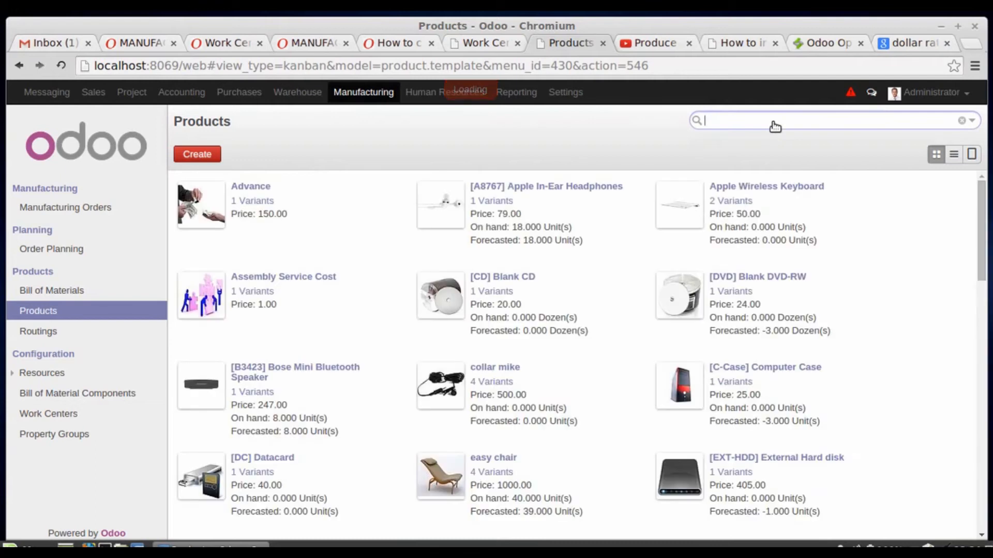
text(process)
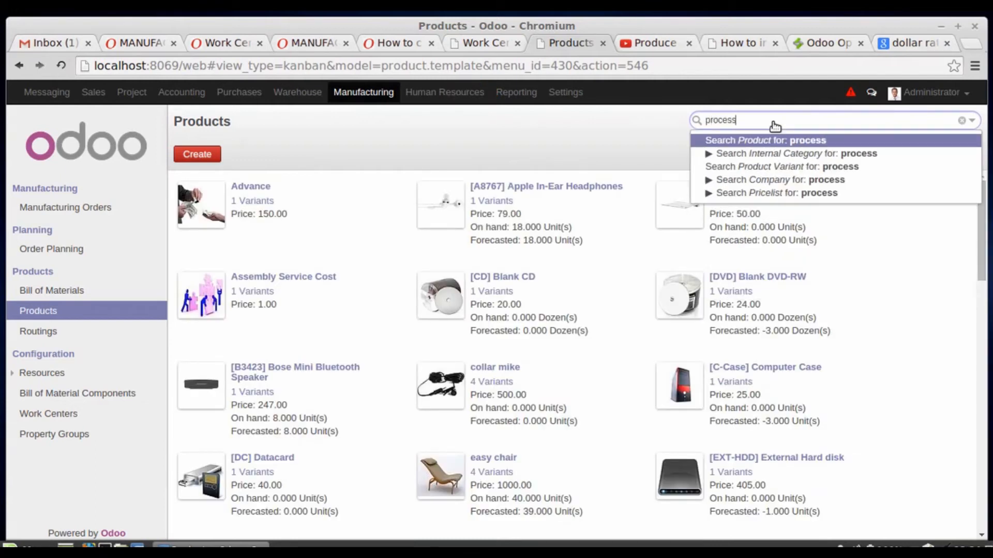
key(Return)
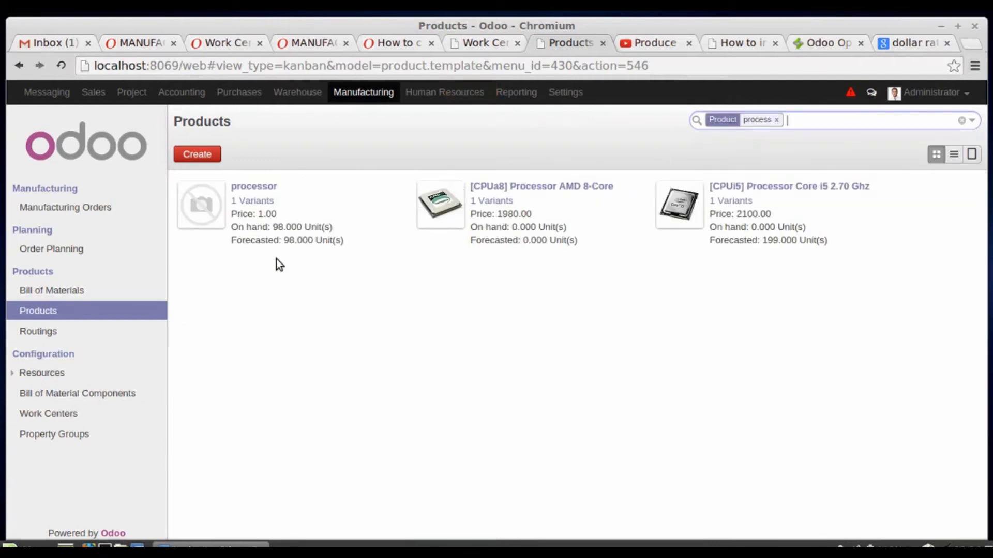
click(776, 121)
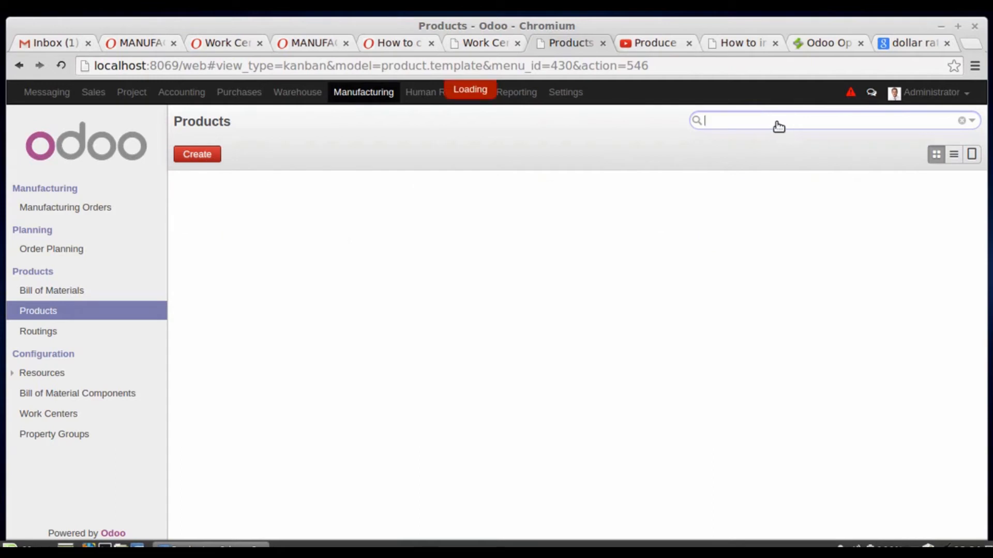
text(key)
key(Return)
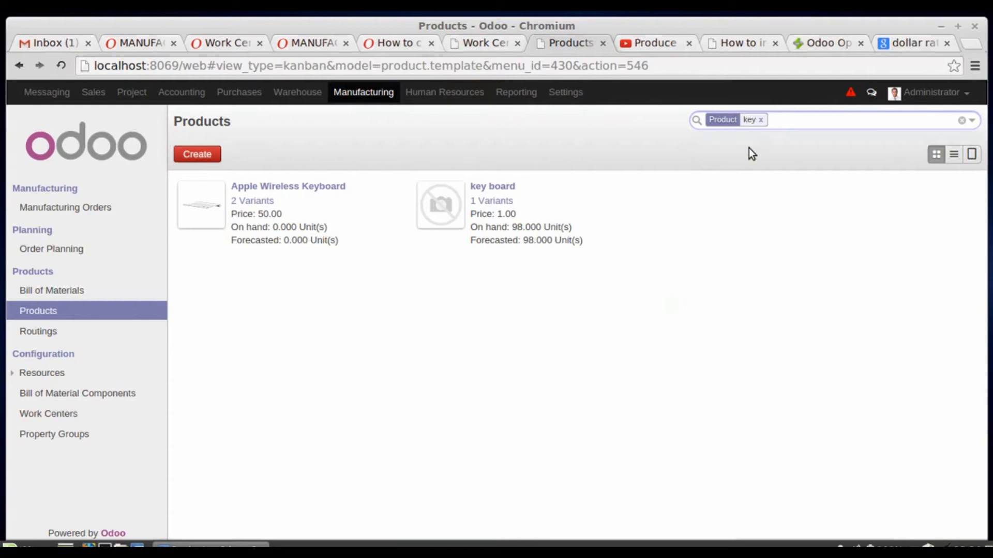
click(760, 120)
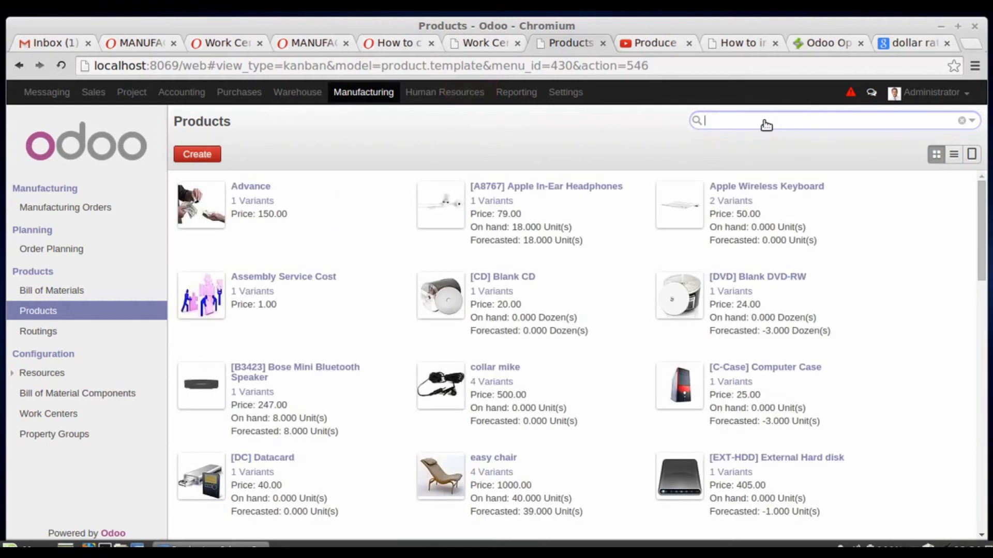
- Create a new manufacturing order for the product laptop, keeping the default quantity of 1
click(83, 209)
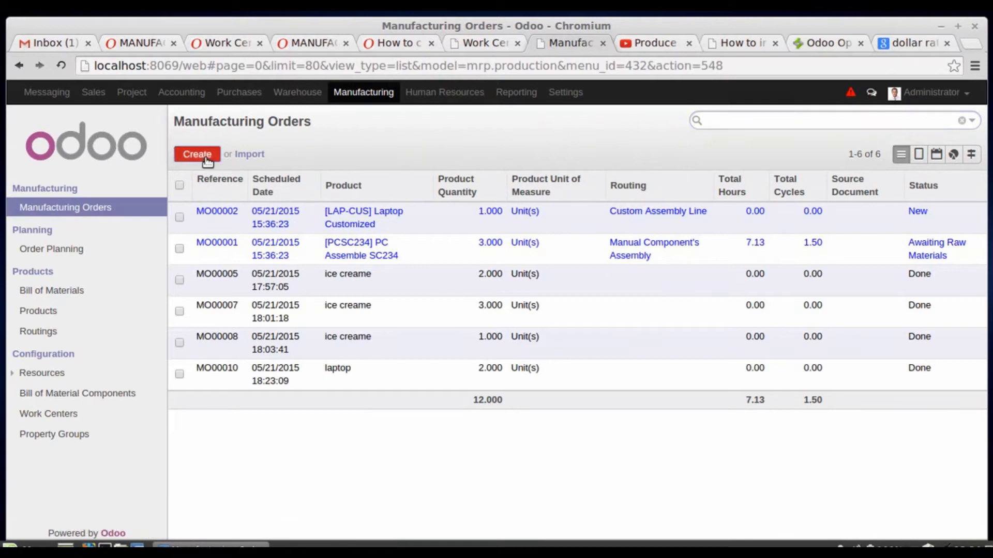
click(197, 154)
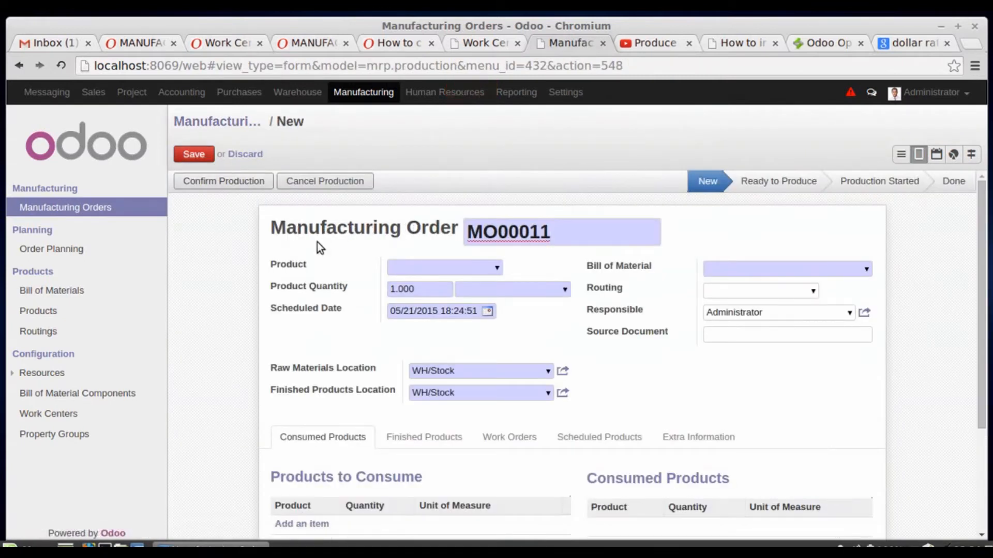
click(494, 269)
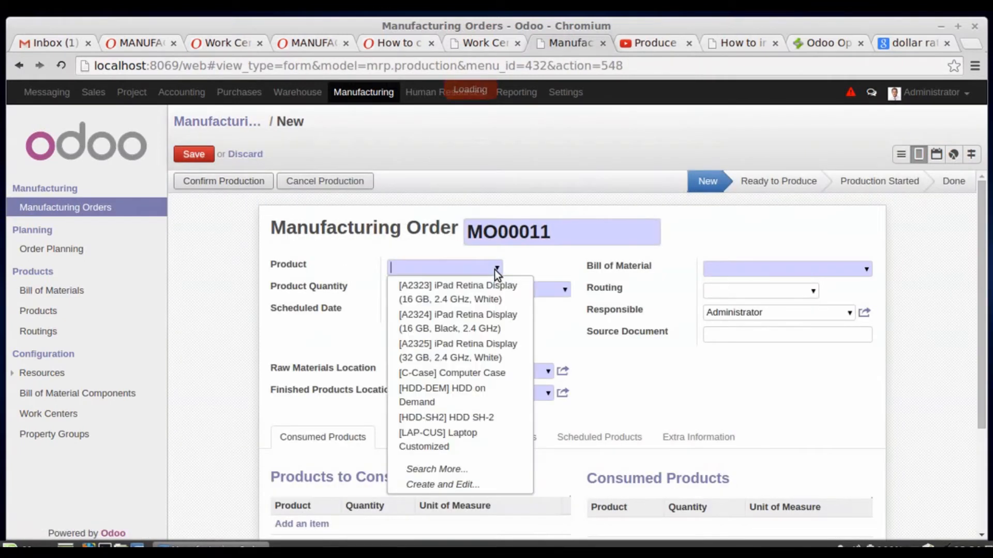
text(lap)
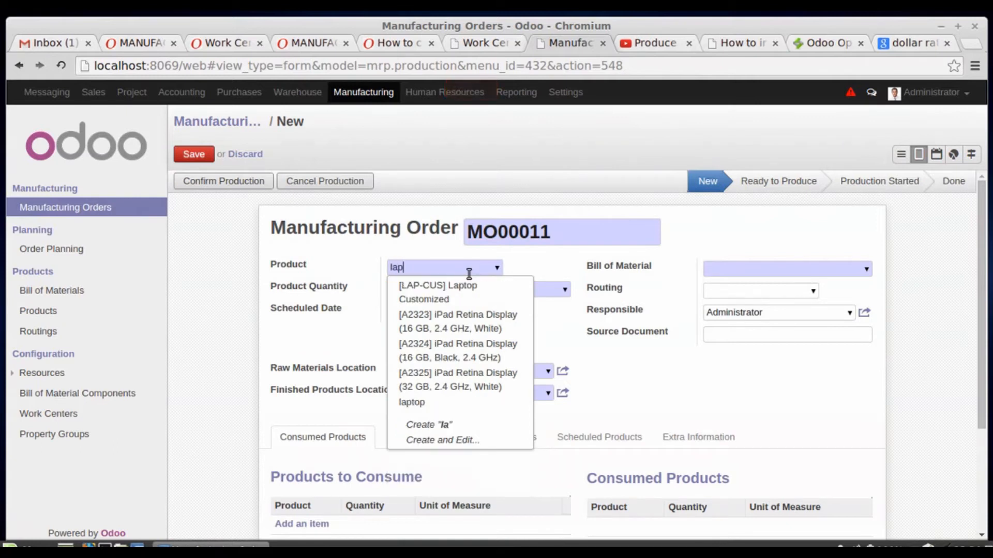
click(449, 313)
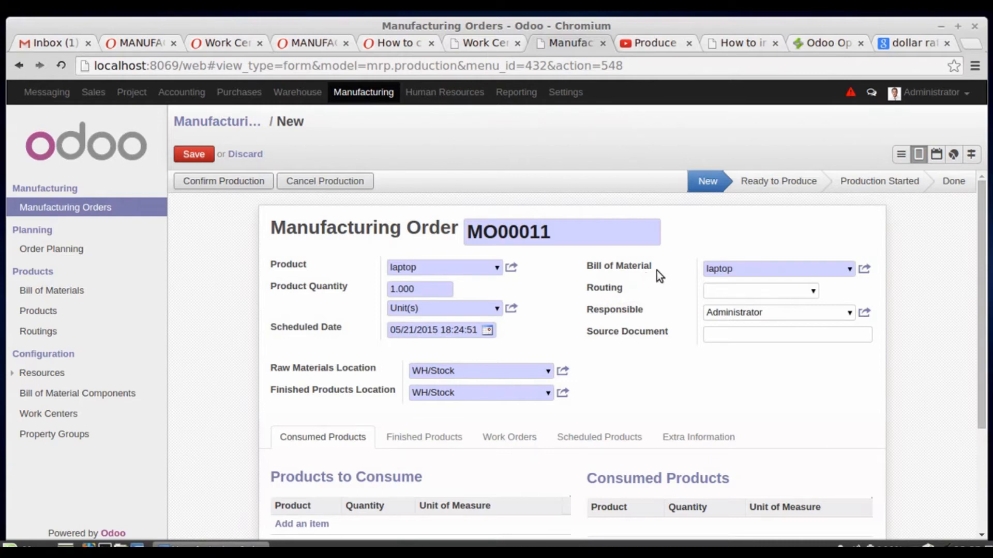
scroll(657, 271, down, 3)
- Save and confirm the new laptop manufacturing order and check the availability of its raw materials
click(189, 156)
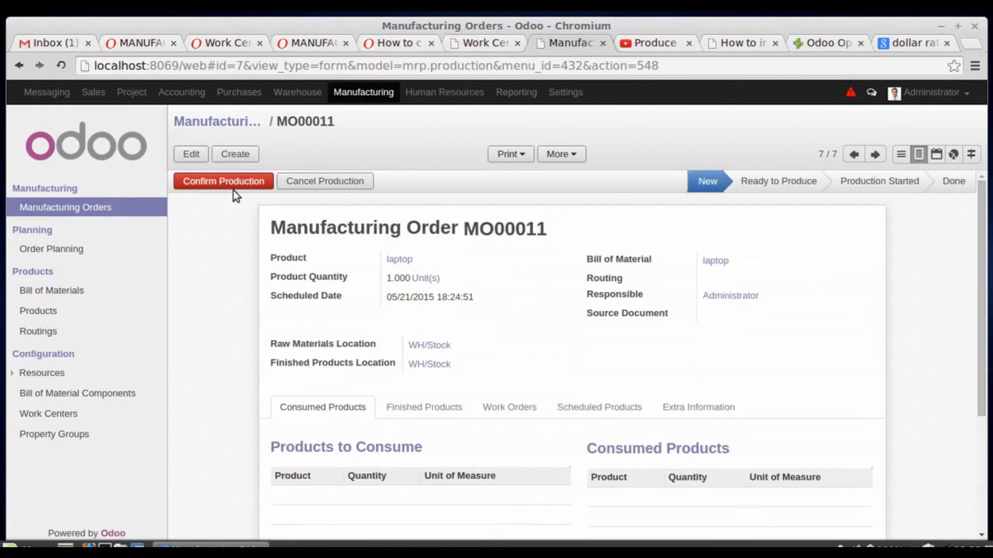
click(225, 181)
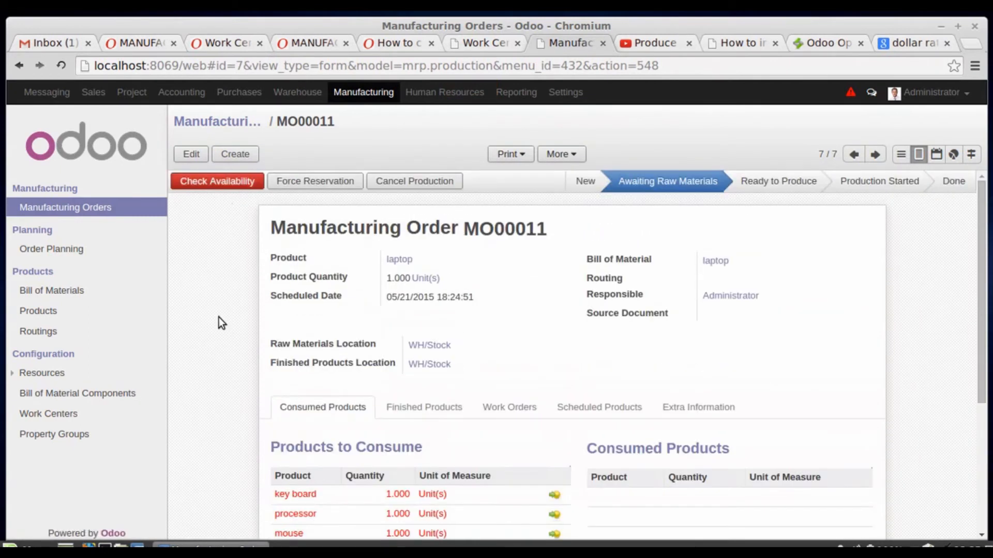
click(226, 182)
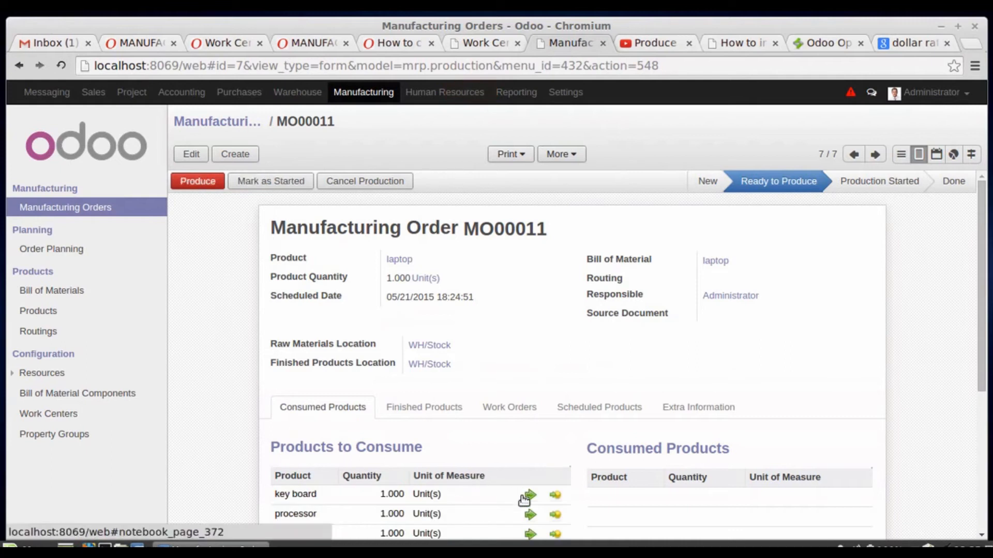
- Scrap 1 key board from the order's products to consume, using the Virtual Locations/Scrapped location
scroll(524, 500, down, 3)
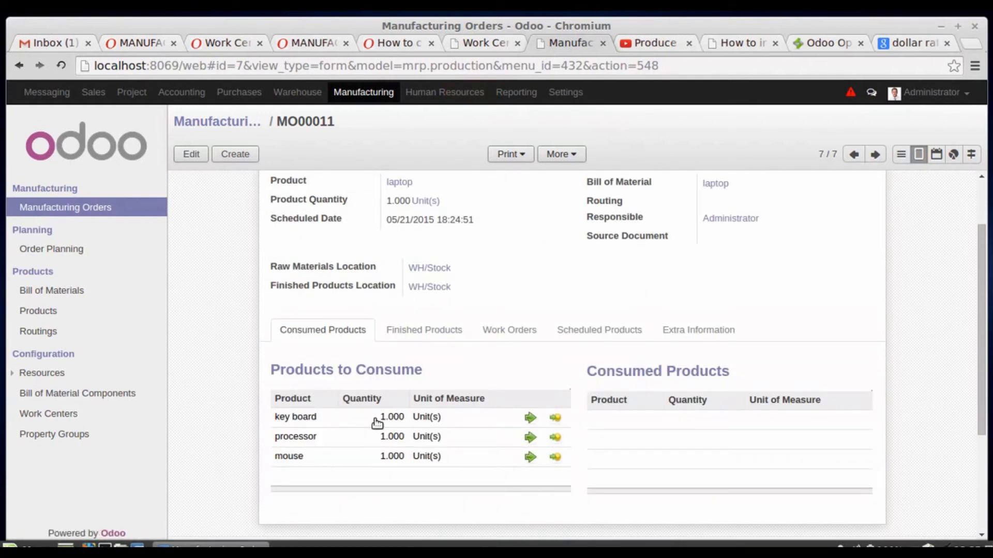
click(556, 418)
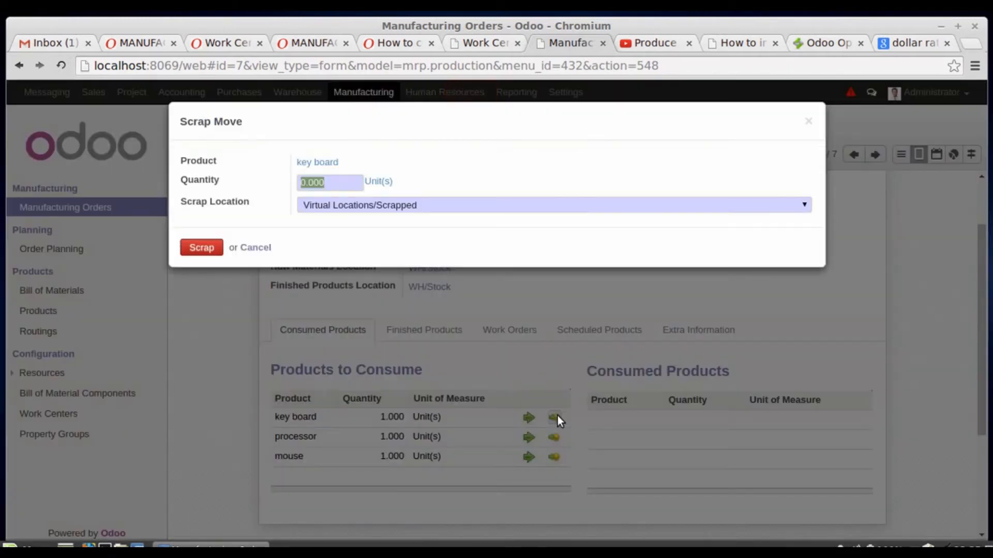
click(305, 183)
key(Delete)
text(1)
click(197, 248)
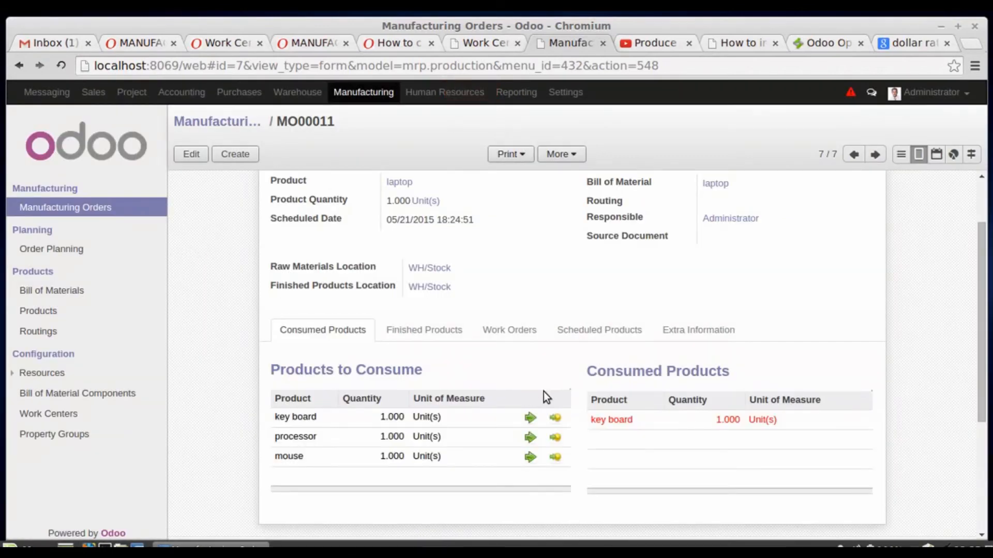
- Review the order's consumed products and produce the laptop order in Consume & Produce mode with a quantity of 1
scroll(491, 310, up, 2)
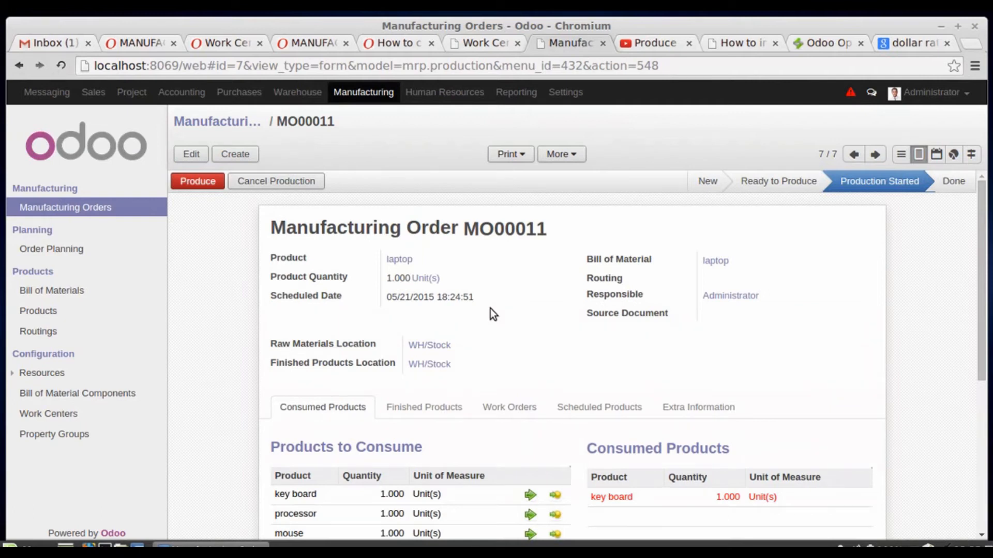
scroll(490, 309, down, 2)
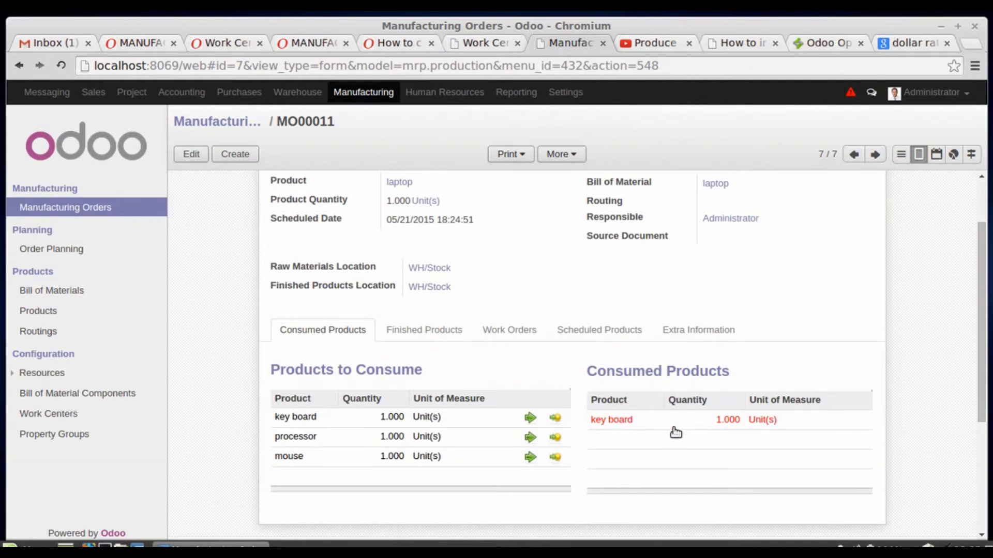
scroll(650, 339, up, 2)
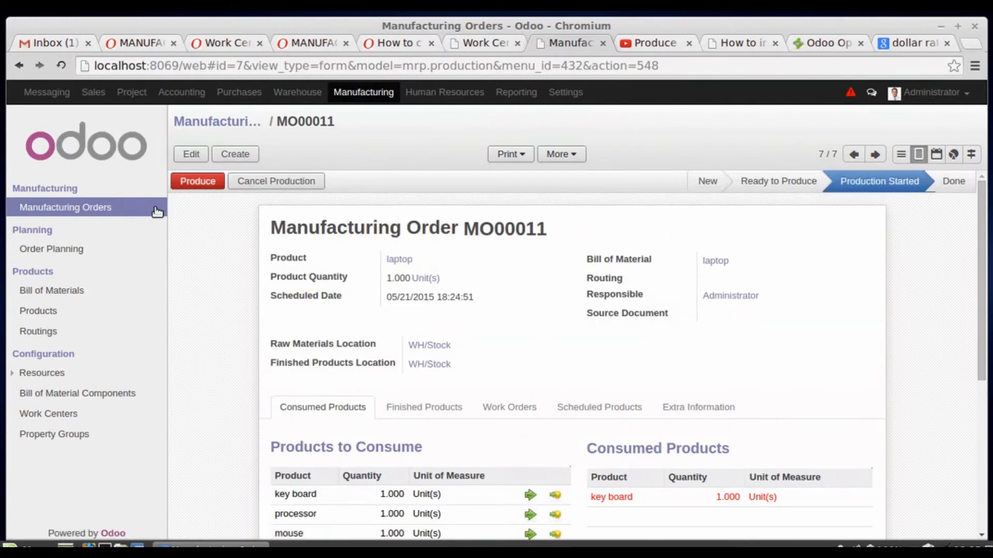
click(192, 186)
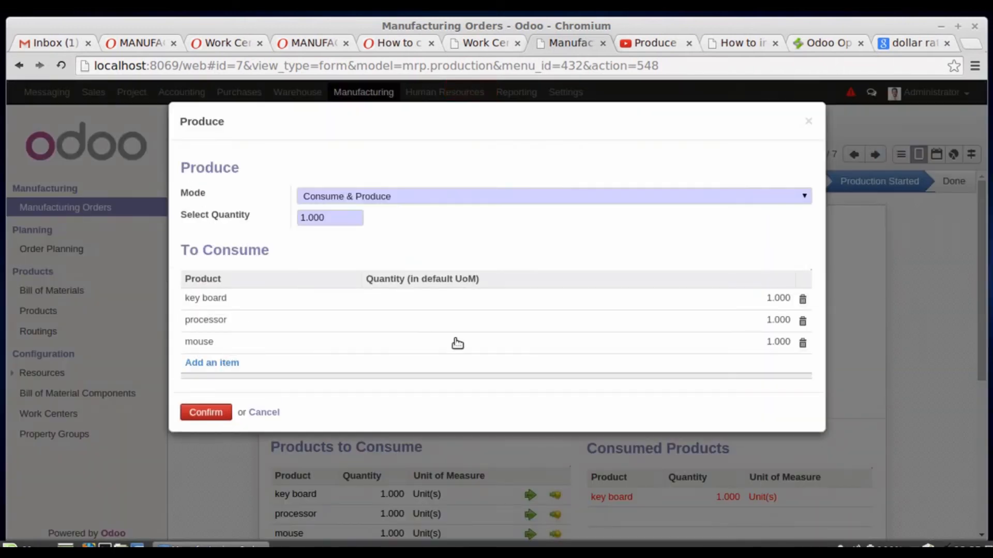
click(216, 415)
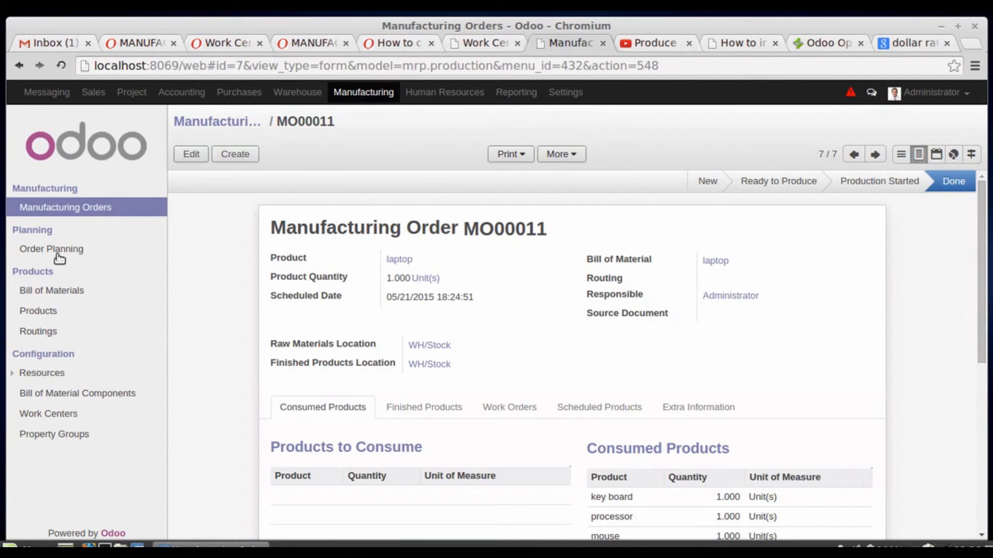
- Return to the product list and search for "lap" to check the laptop's on-hand quantity
click(39, 312)
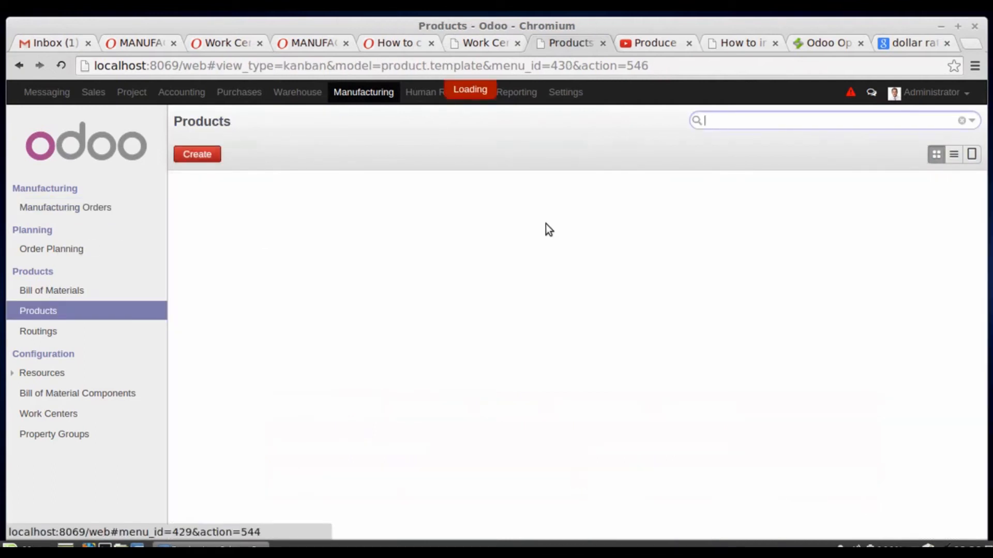
text(lap)
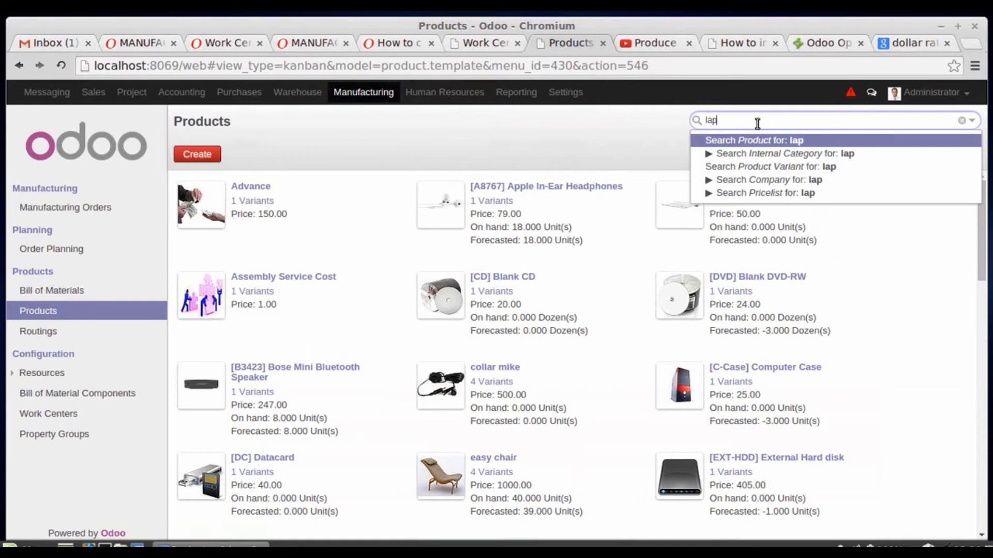
key(Return)
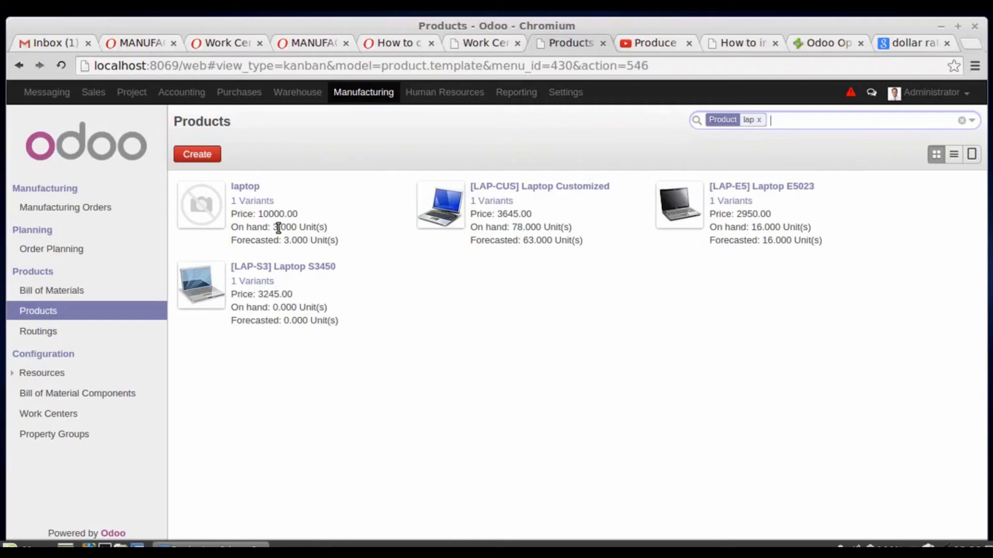
drag(279, 228, 274, 227)
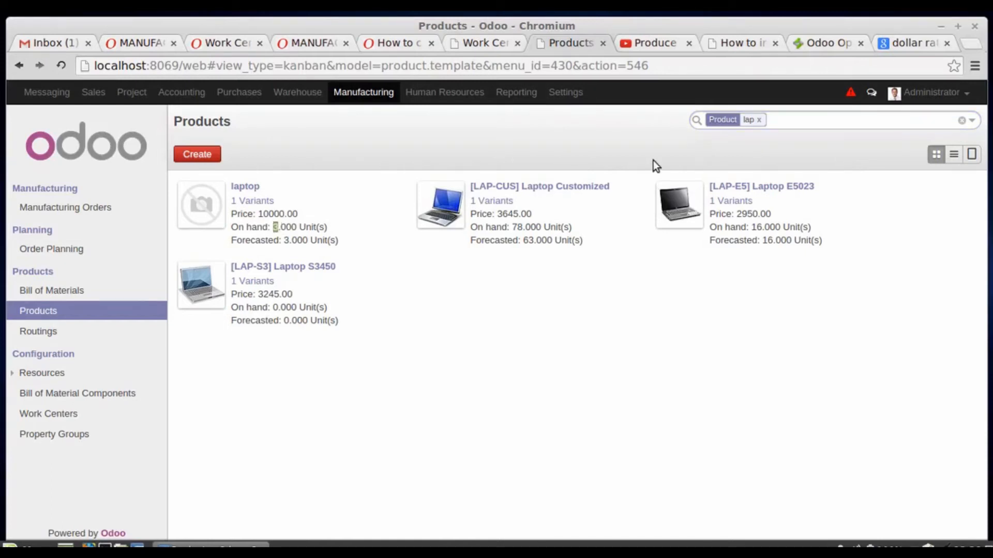
- Search the product list for "mouse" and "key" in turn to compare the on-hand quantities of the mouse and key board
click(759, 120)
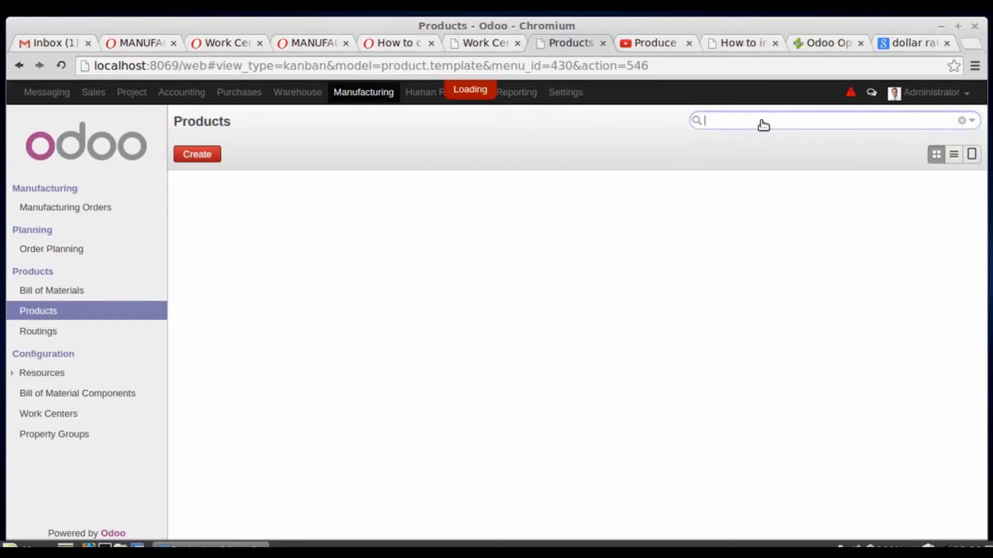
text(mouse)
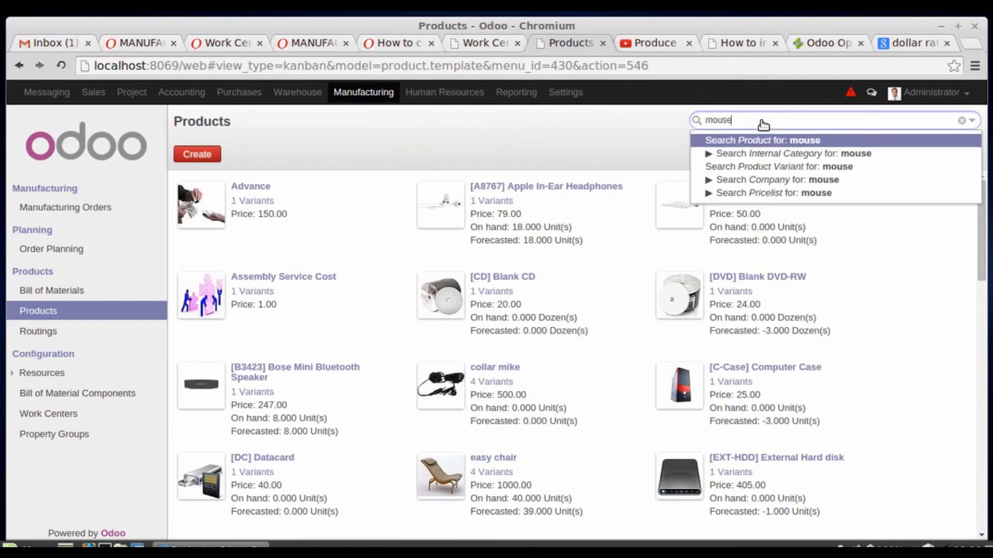
key(Return)
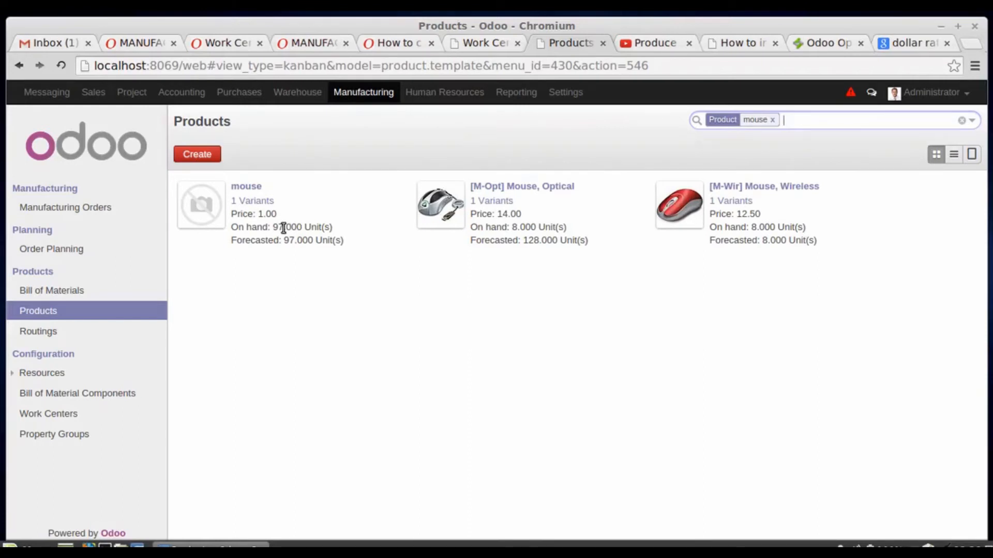
click(774, 120)
text(key)
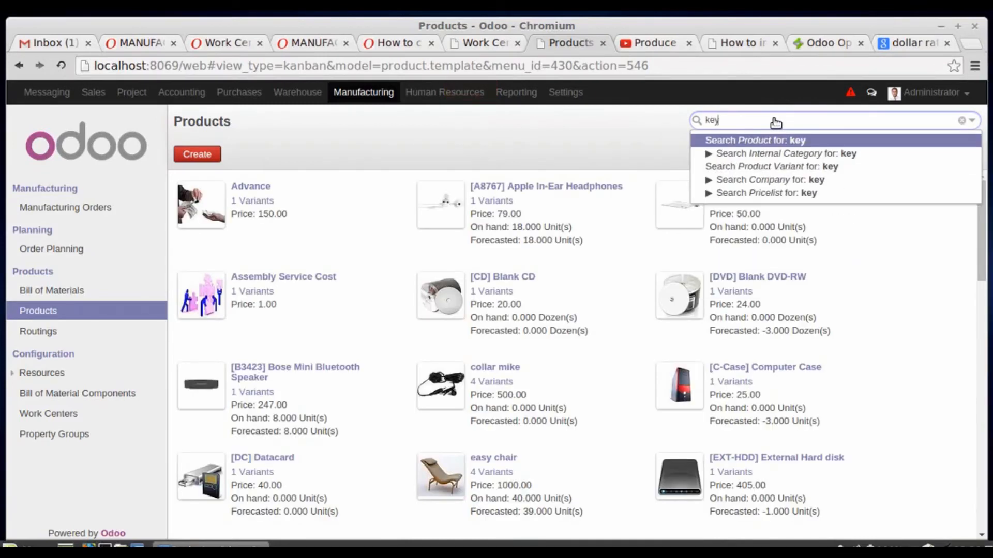
key(Return)
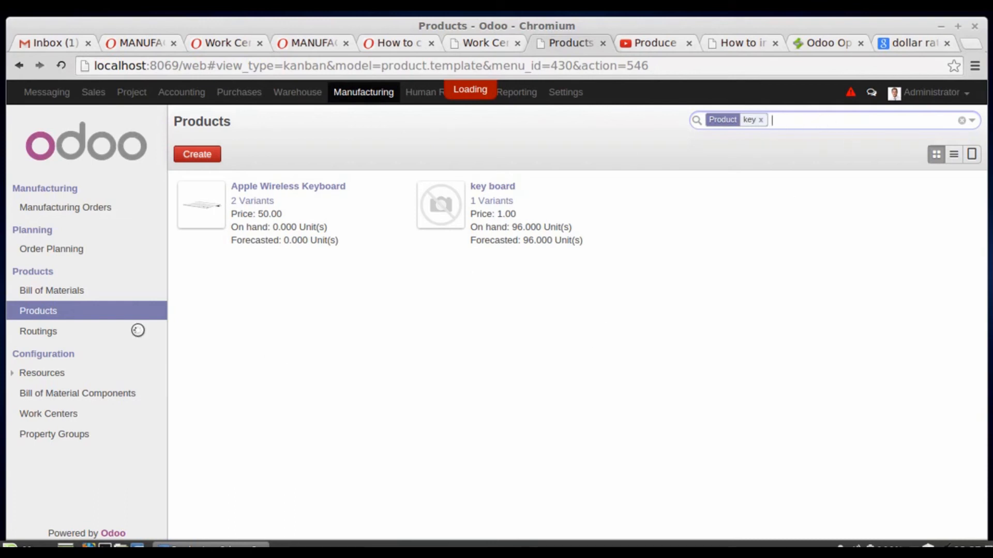
- Look through the routings, the order planning calendar and the list of bills of materials
click(40, 332)
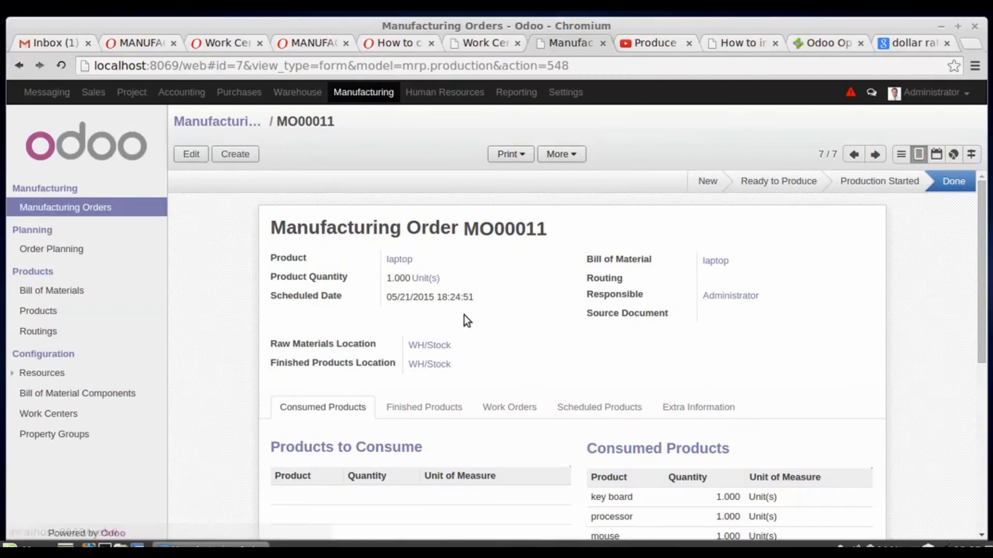
click(70, 256)
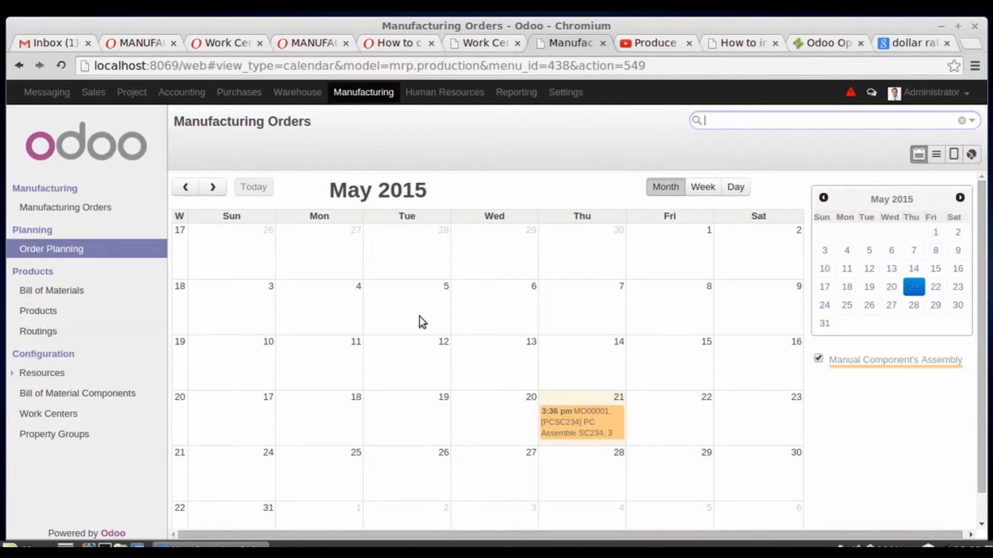
click(67, 294)
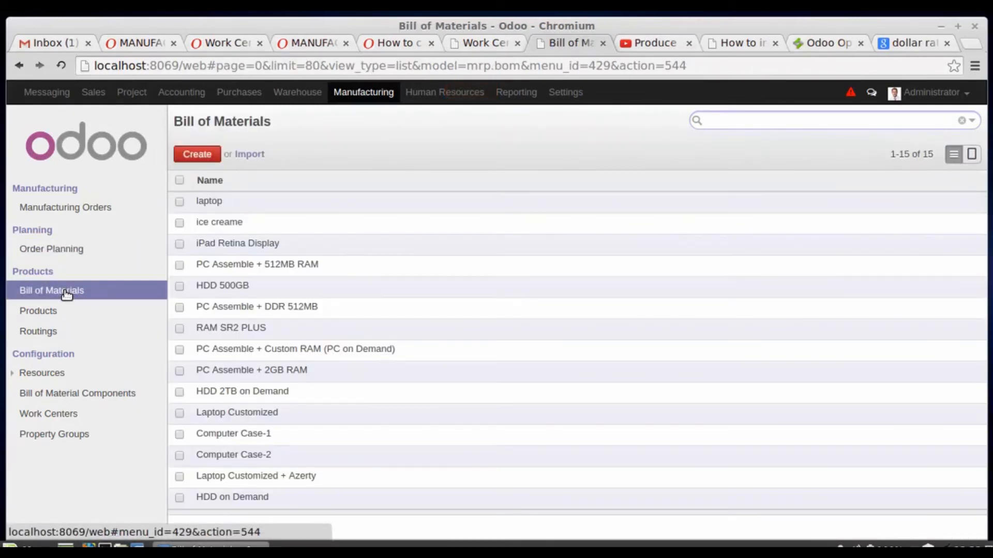
- Look through the products and routings, open the laptop's bill of materials for editing, and check which routings it can use
click(47, 313)
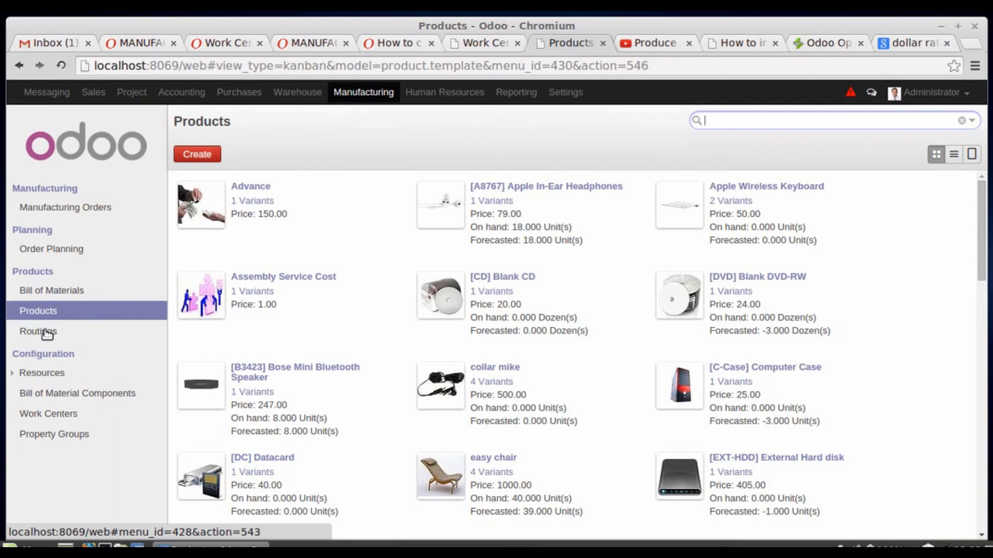
click(47, 333)
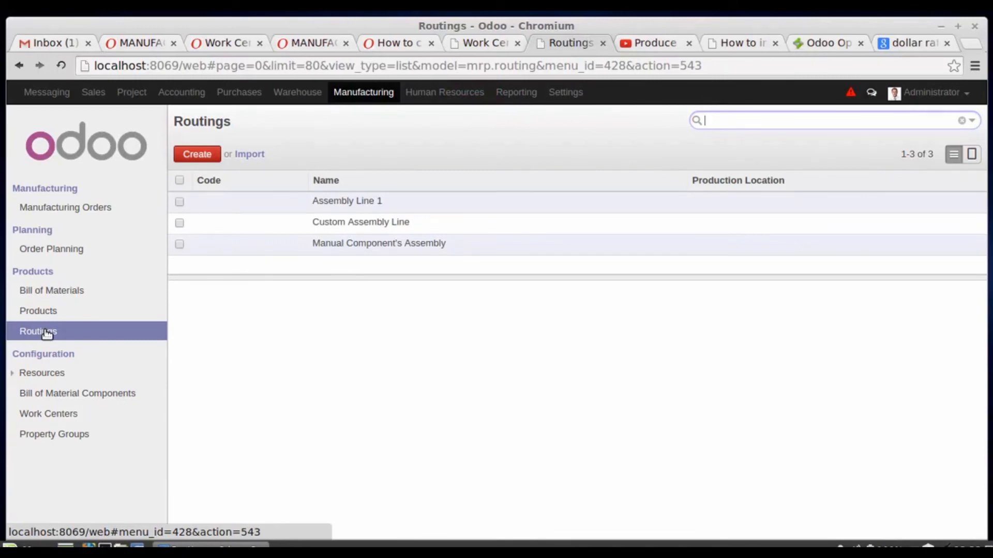
click(66, 290)
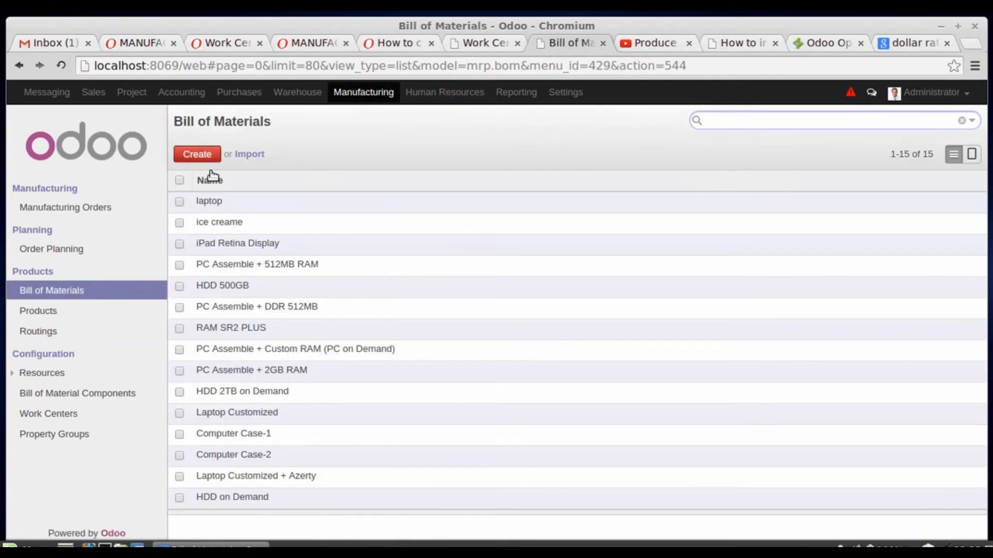
click(230, 201)
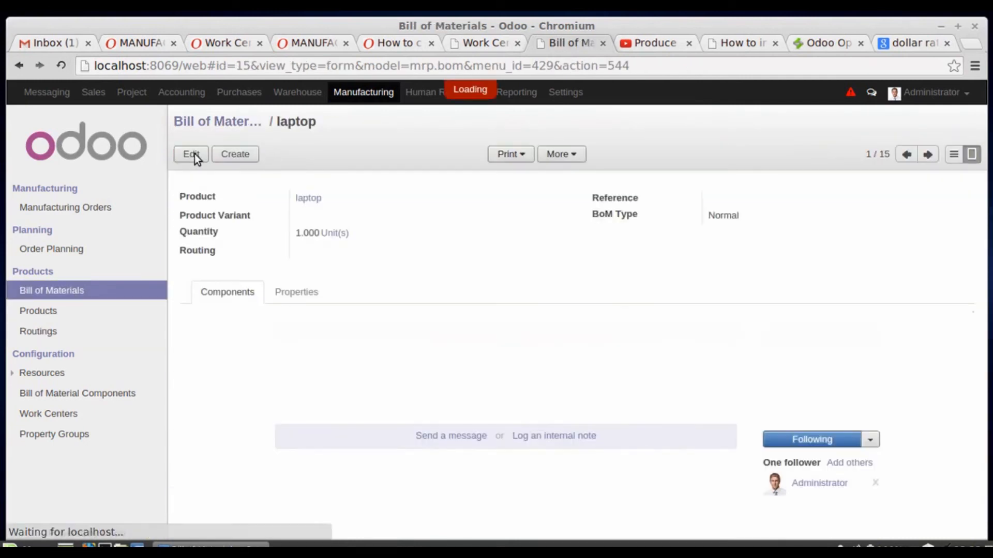
click(194, 154)
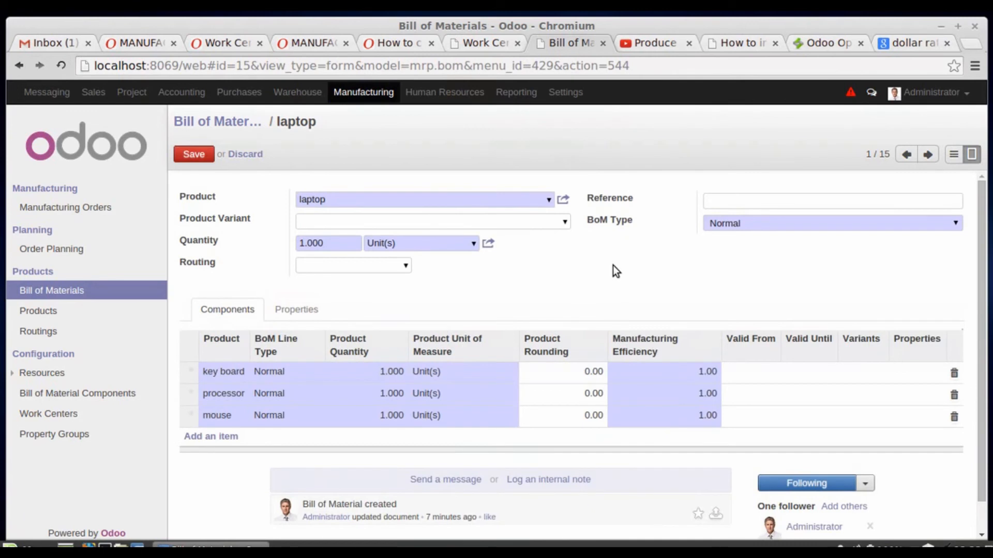
click(406, 262)
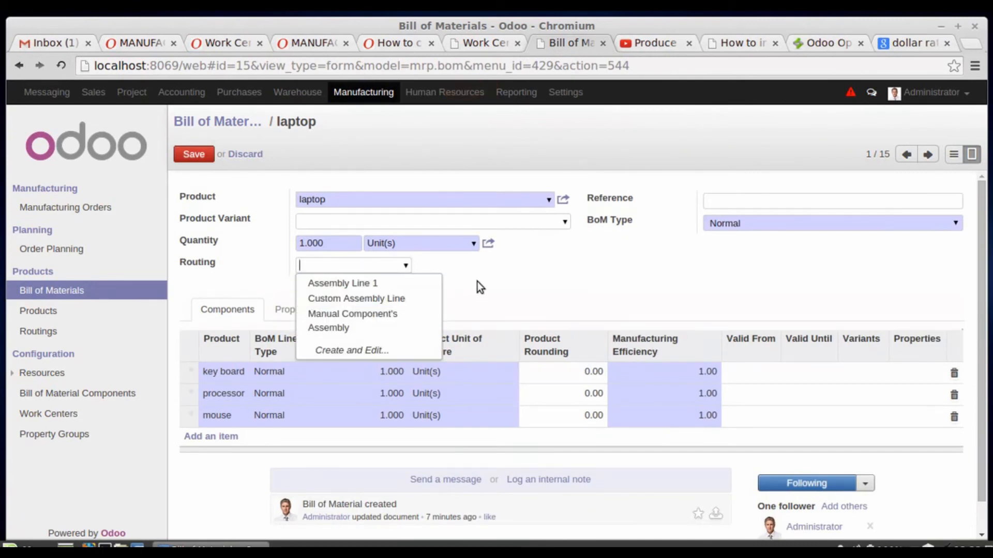
key(Escape)
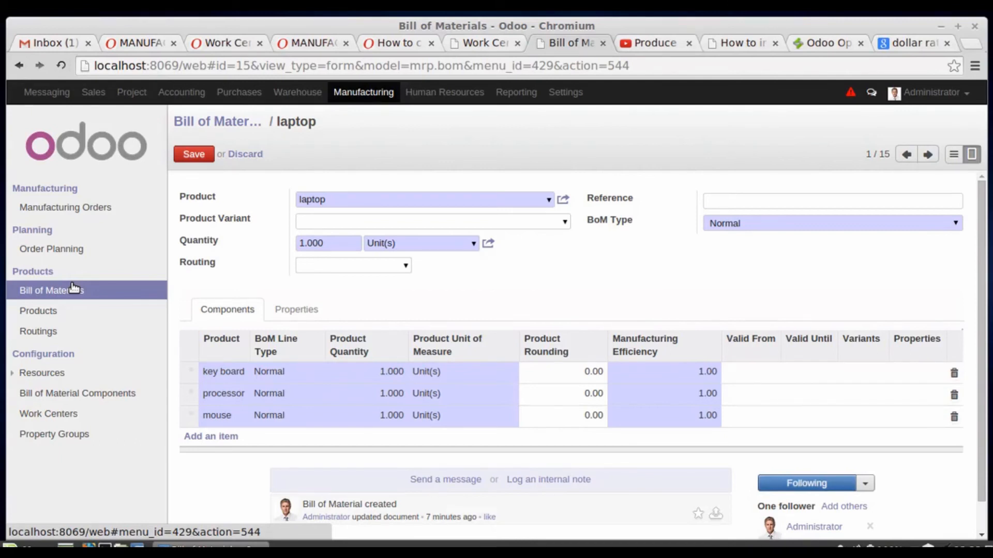
- Open a blank routing form and examine the available production locations and the work center operations section
click(51, 335)
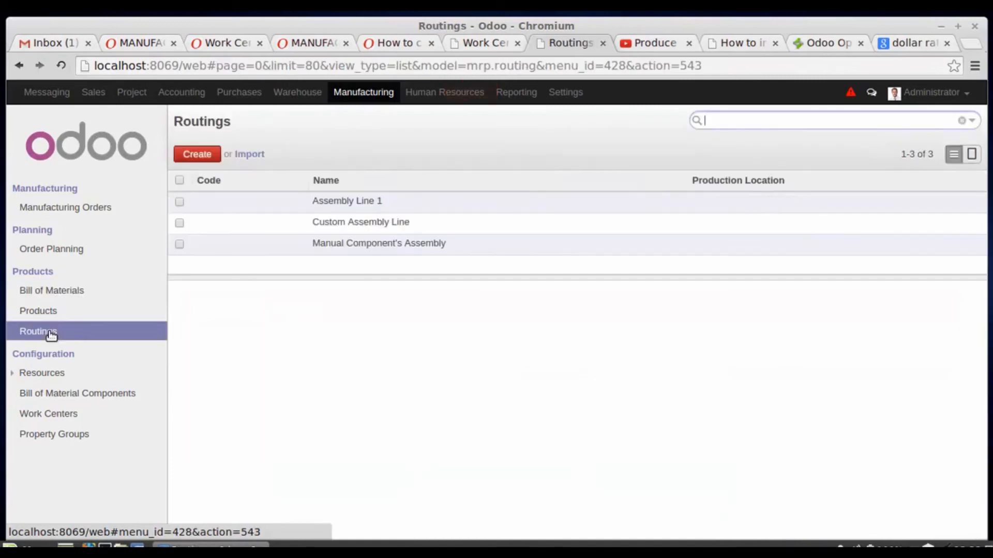
click(197, 155)
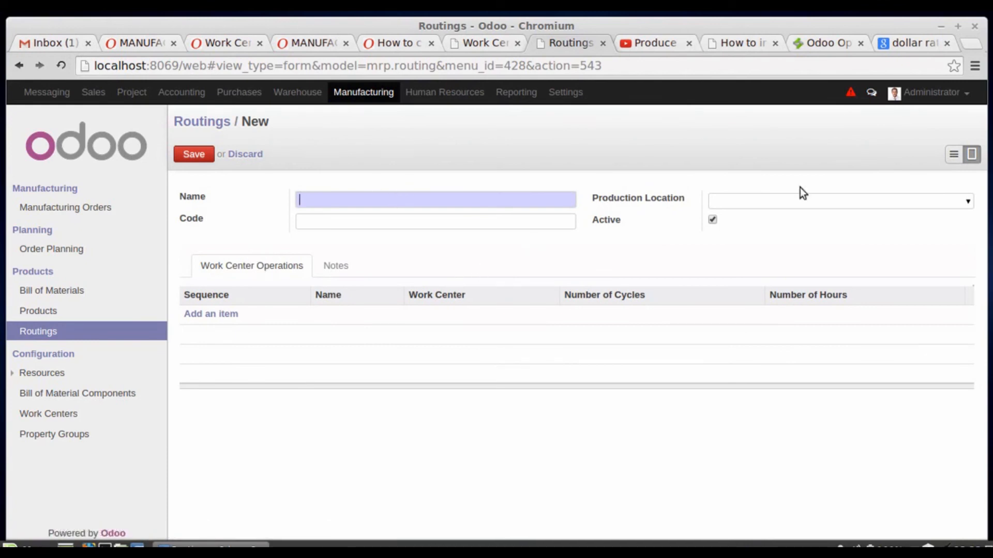
click(965, 202)
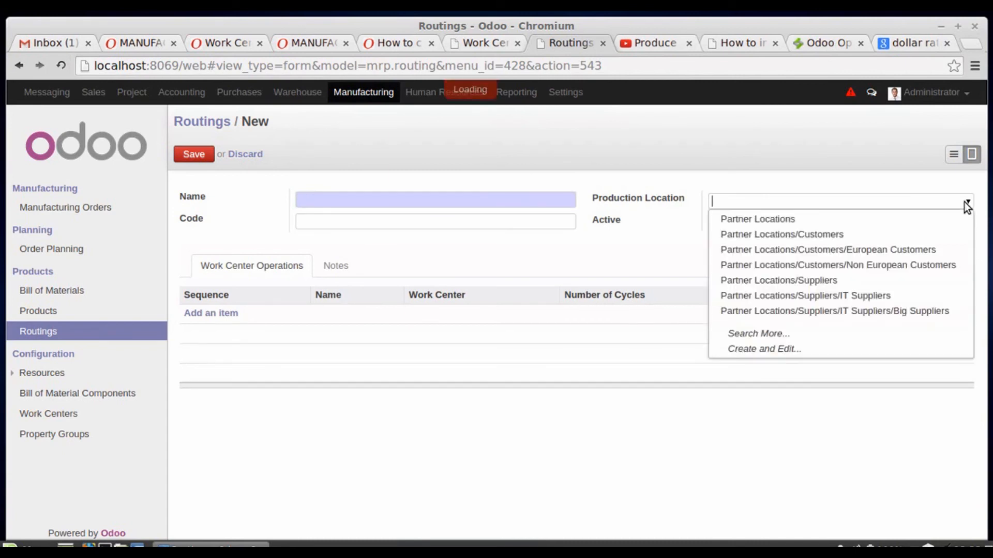
click(712, 163)
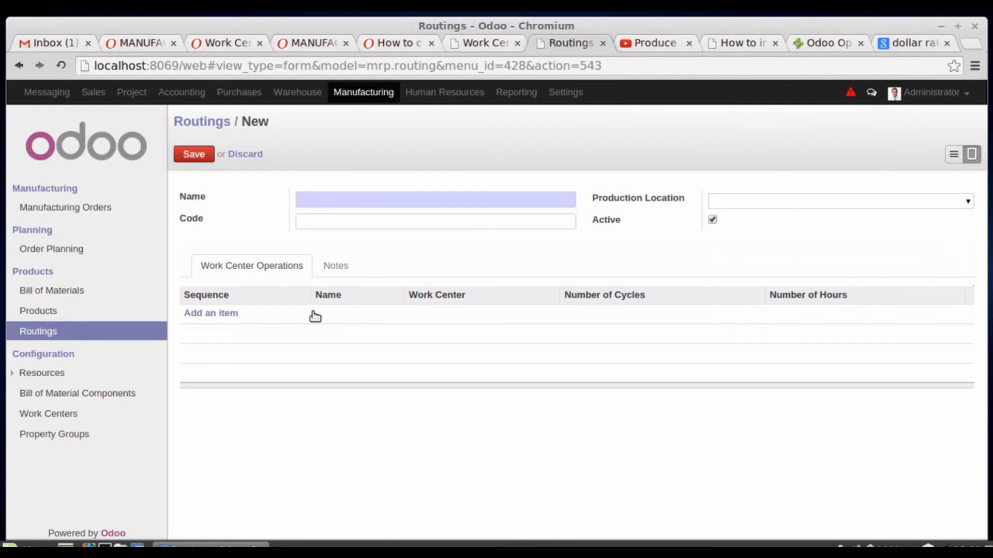
- Open the Assembly Line 1 routing in edit mode and examine its work center operations, cycles and hours
click(51, 332)
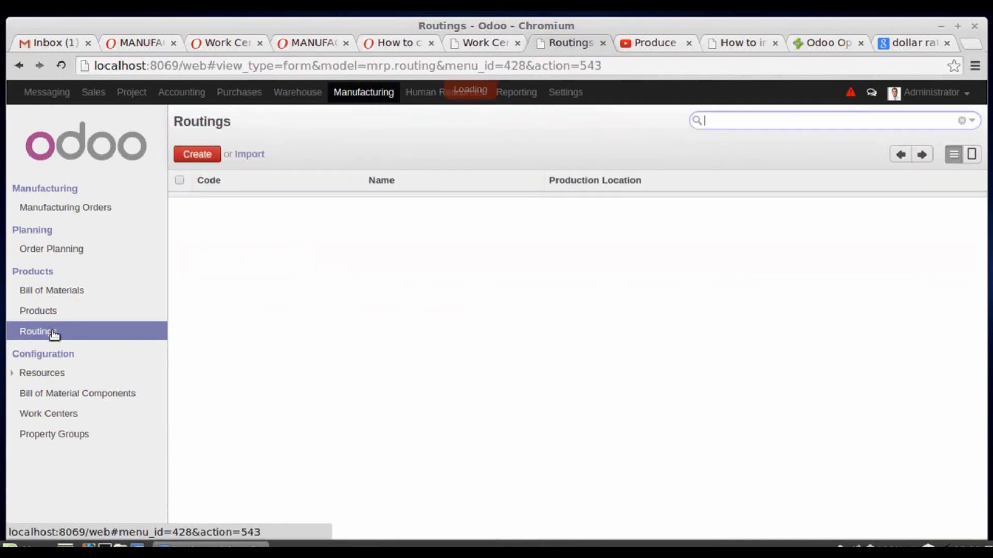
click(404, 203)
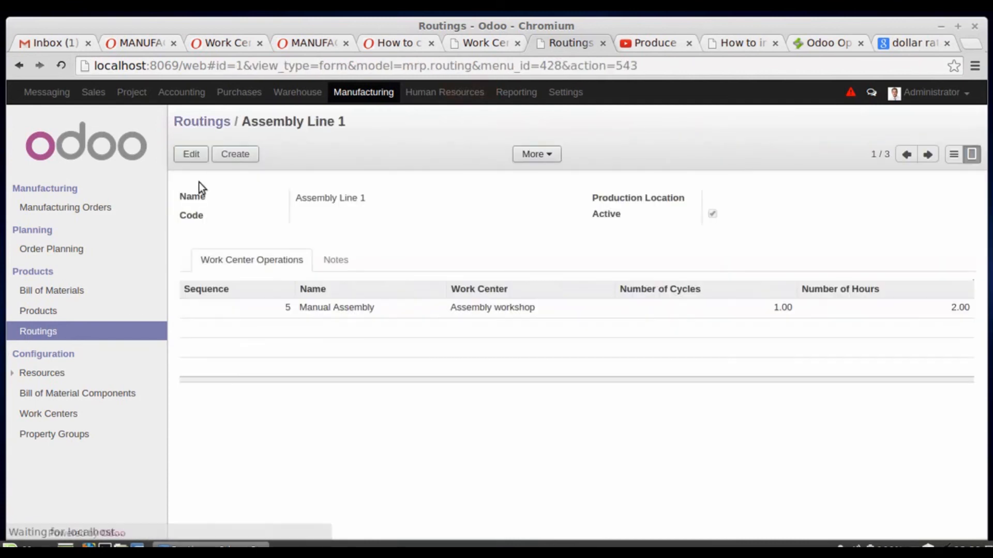
click(191, 155)
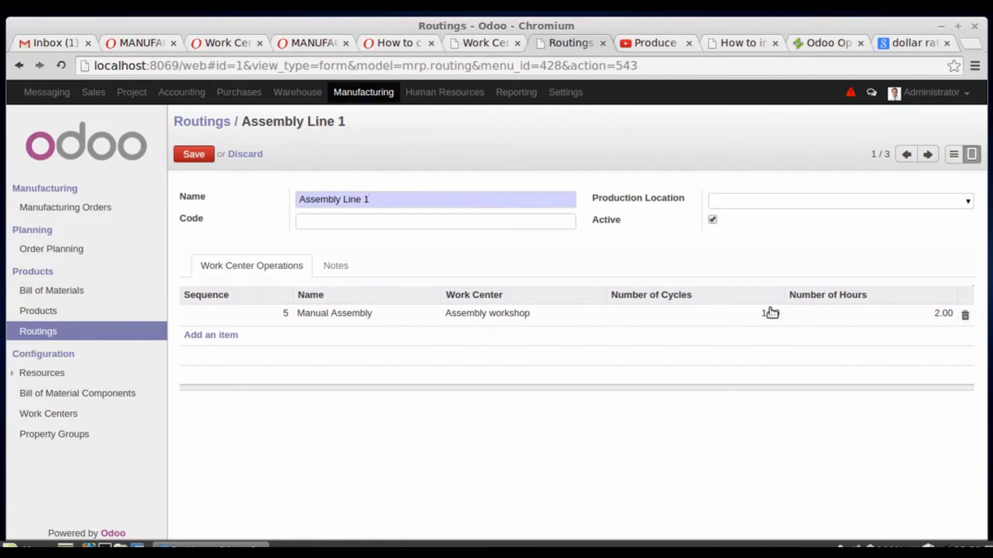
mouse_move(767, 324)
- Open the Assembly workshop work center for editing and select Material as its resource type
click(42, 415)
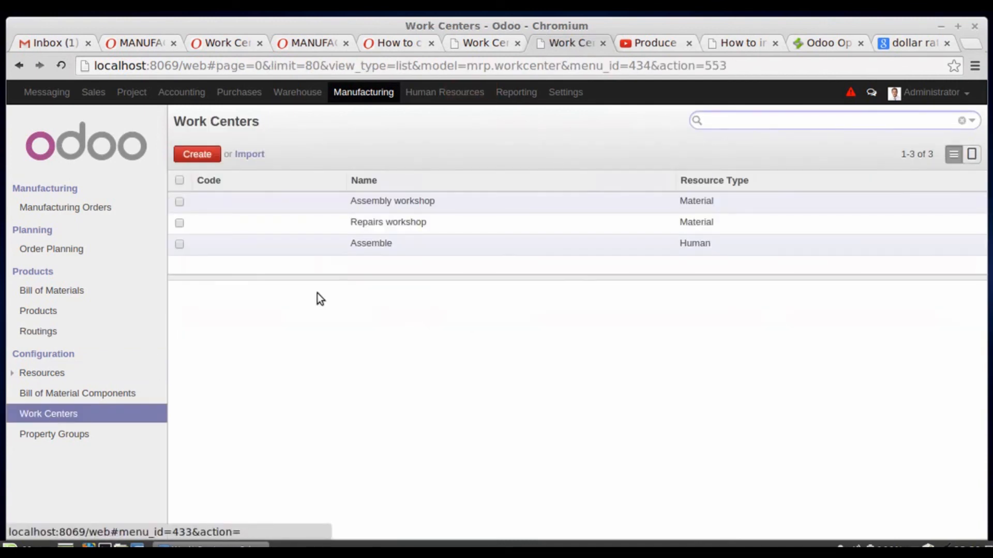
click(330, 201)
click(196, 154)
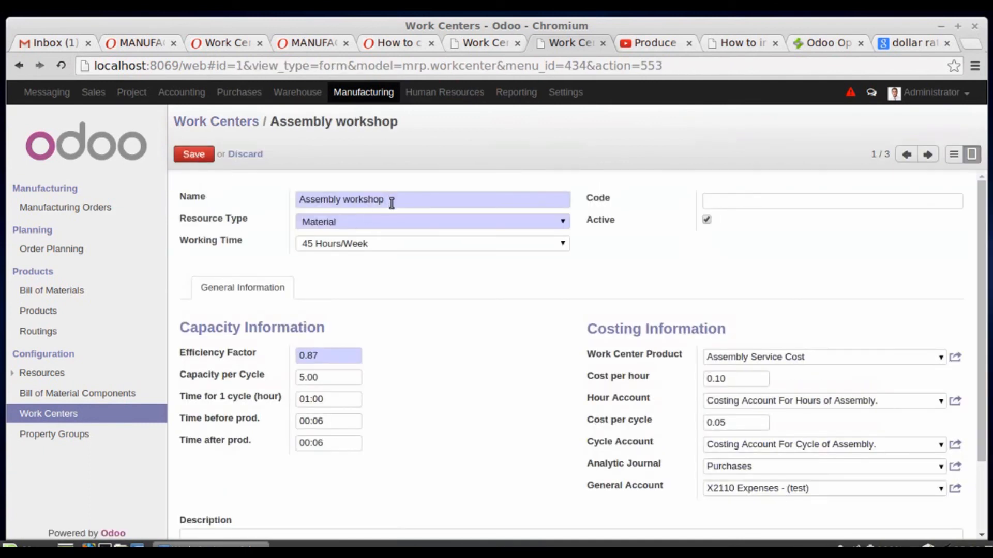
click(476, 224)
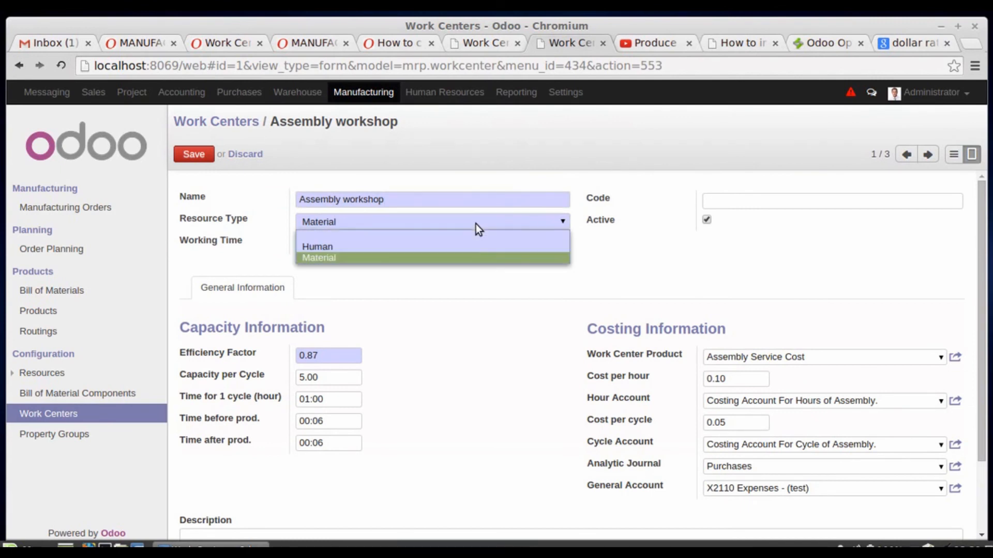
click(467, 257)
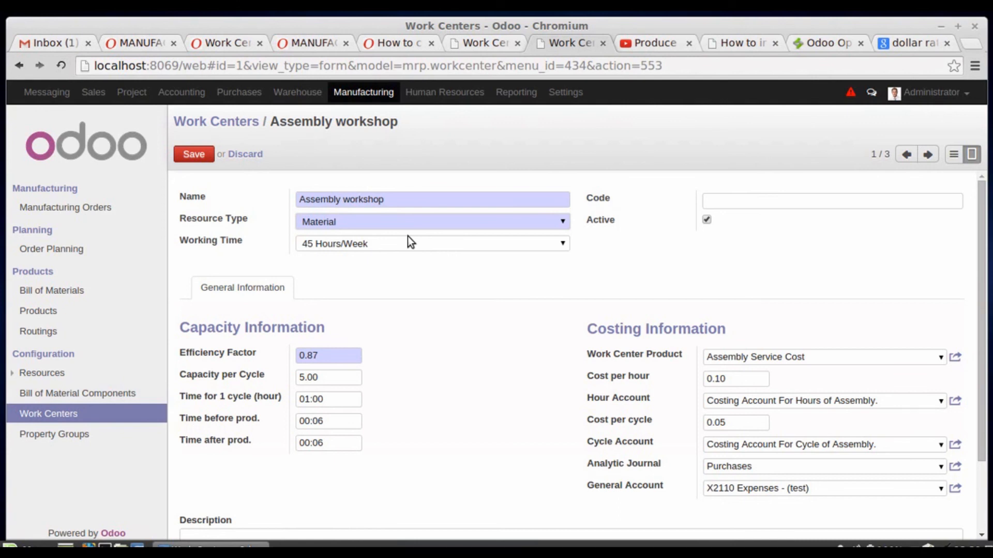
- Review the Assembly workshop's capacity and costing information, including the explanations of its efficiency and cycle time fields, and save the work center
scroll(408, 236, down, 2)
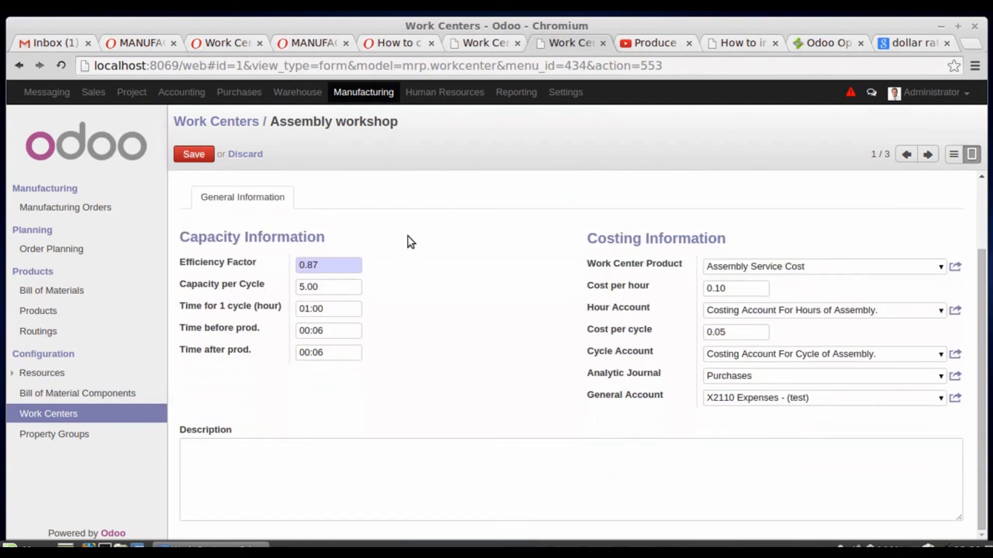
mouse_move(242, 266)
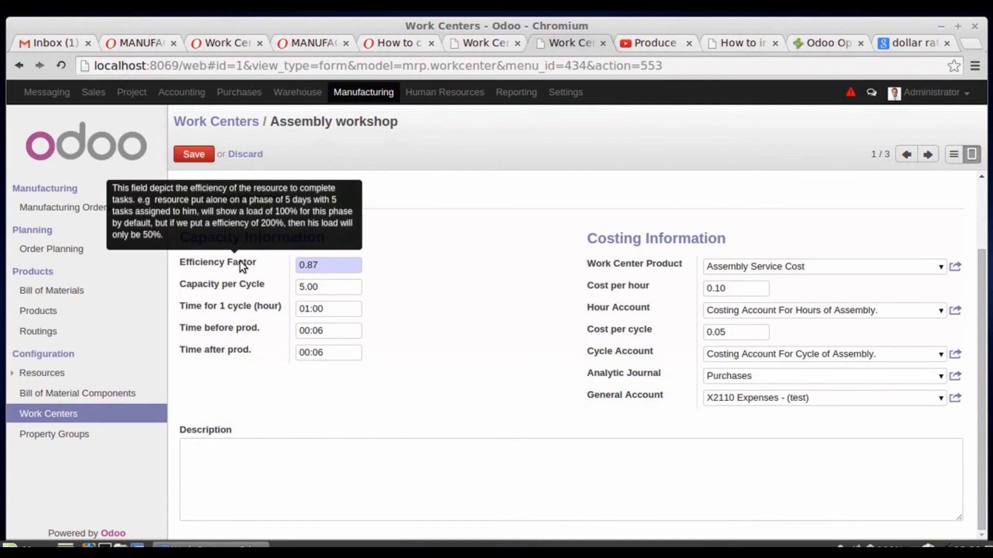
mouse_move(236, 287)
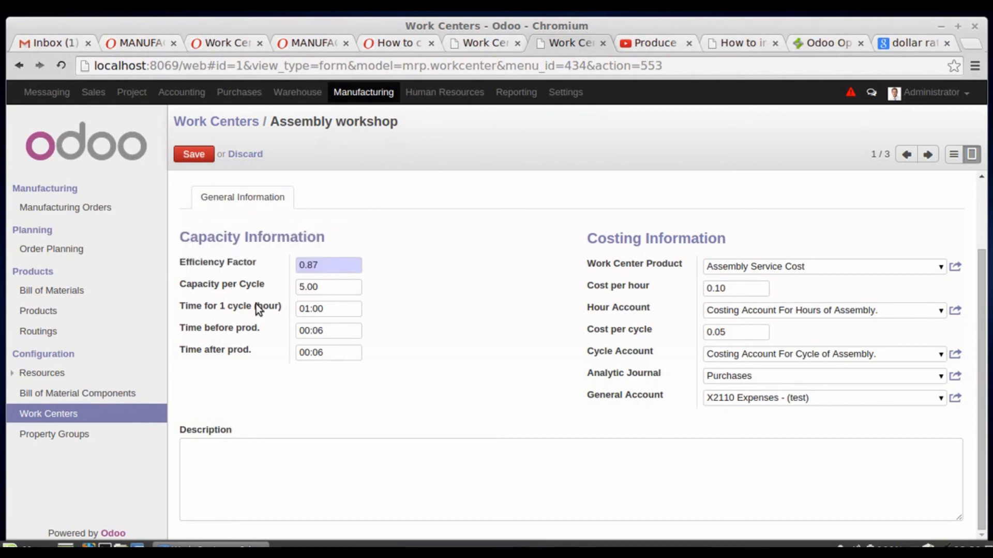
mouse_move(256, 306)
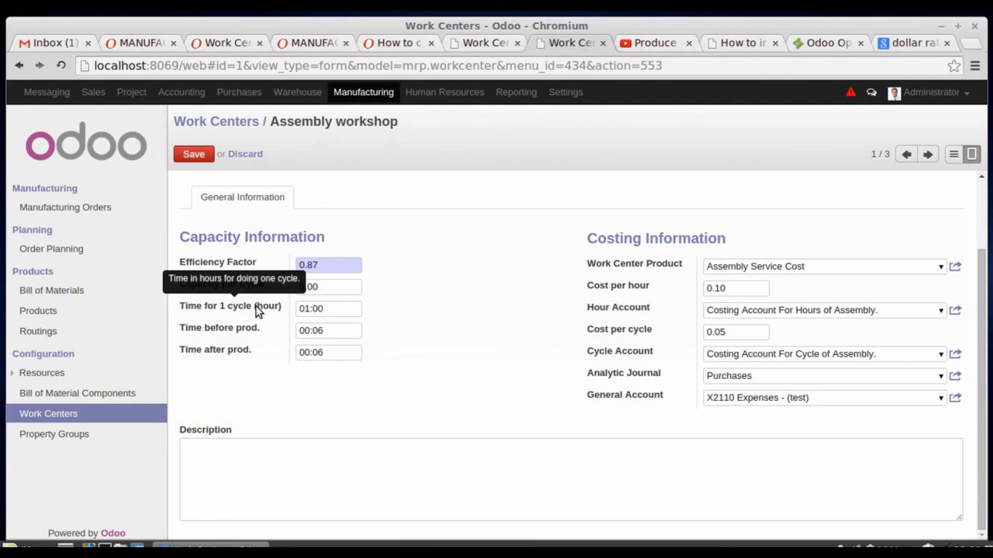
mouse_move(248, 334)
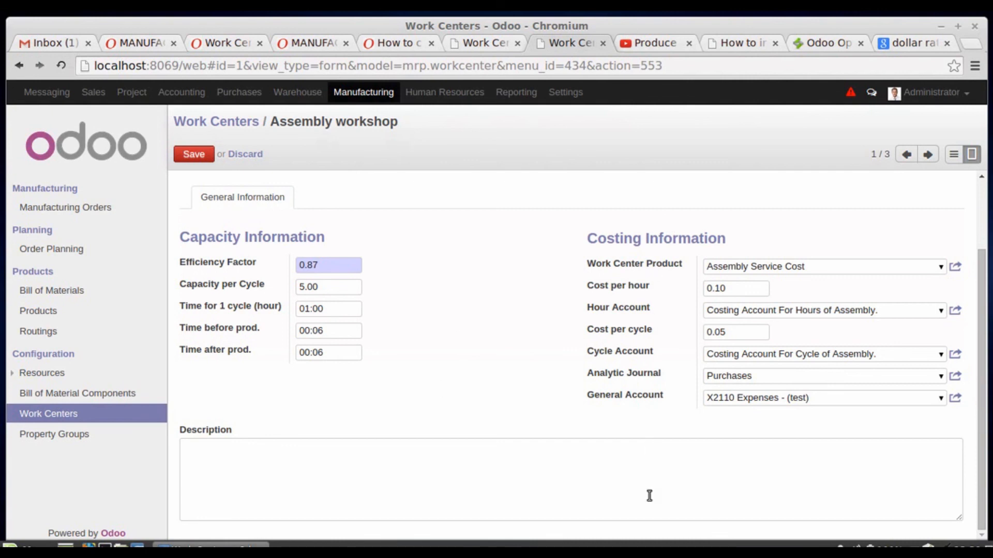
scroll(433, 290, up, 2)
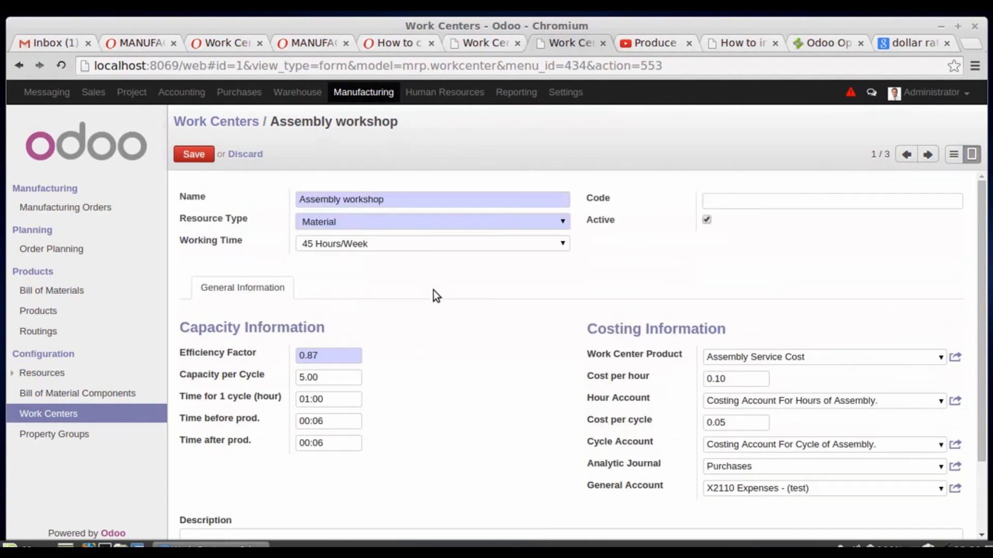
click(195, 155)
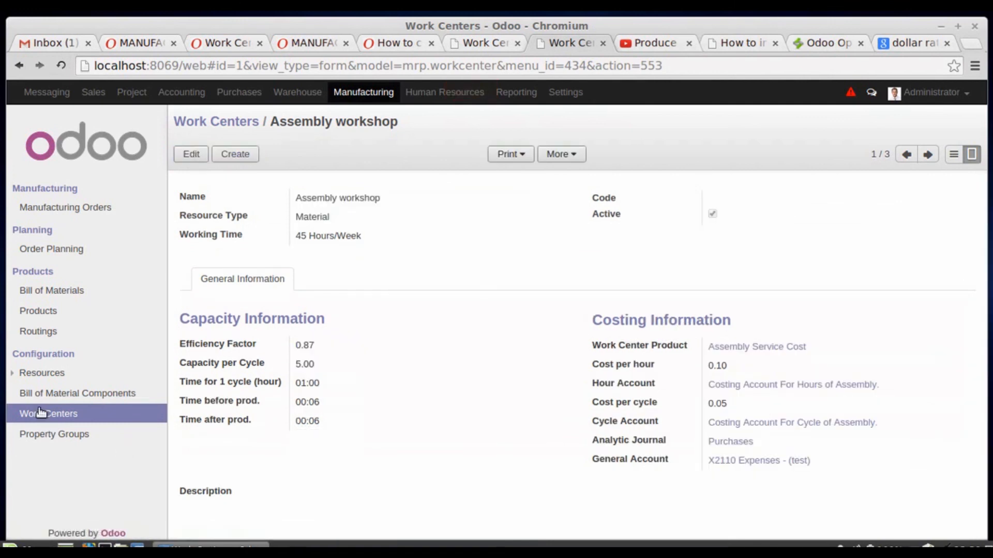
- Open the working time list among the manufacturing resources
click(16, 381)
click(63, 395)
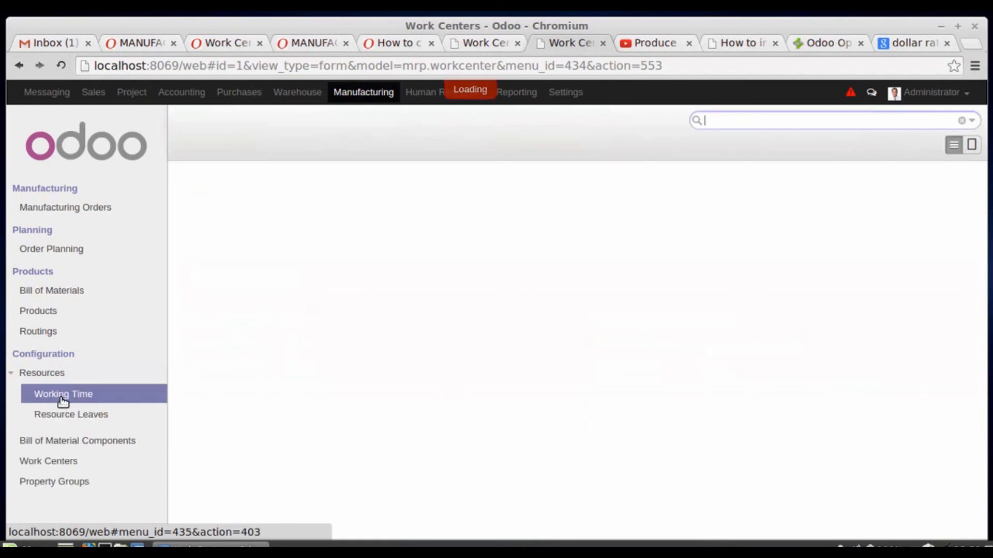